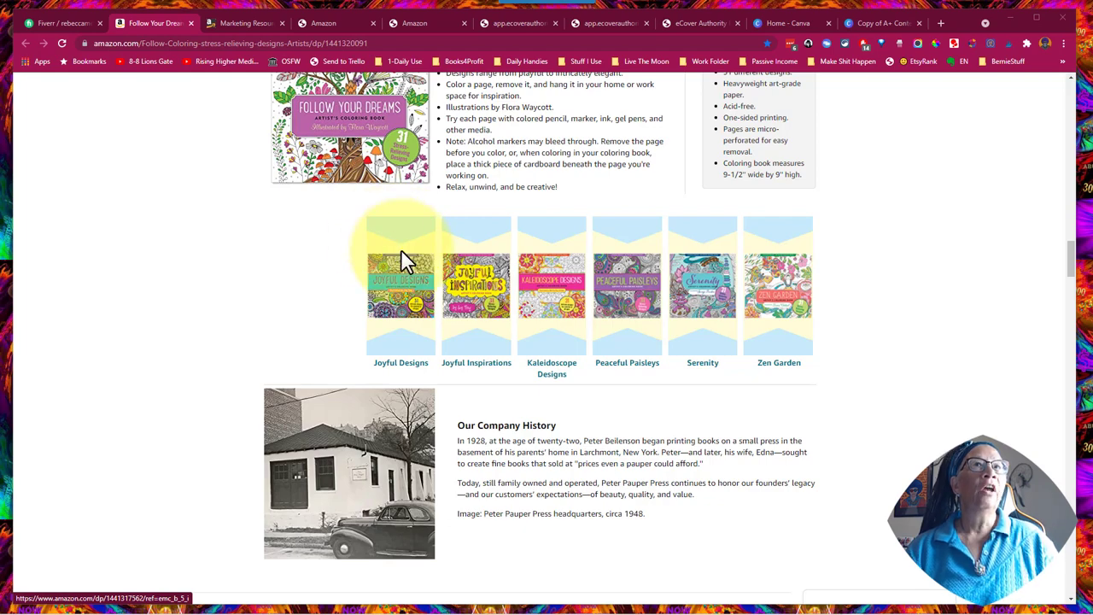
Go to Marketing Resources and check A+ Content's marketplaces, Amazon.com through Amazon.com.au, without choosing one
scroll(425, 242, "up", 12)
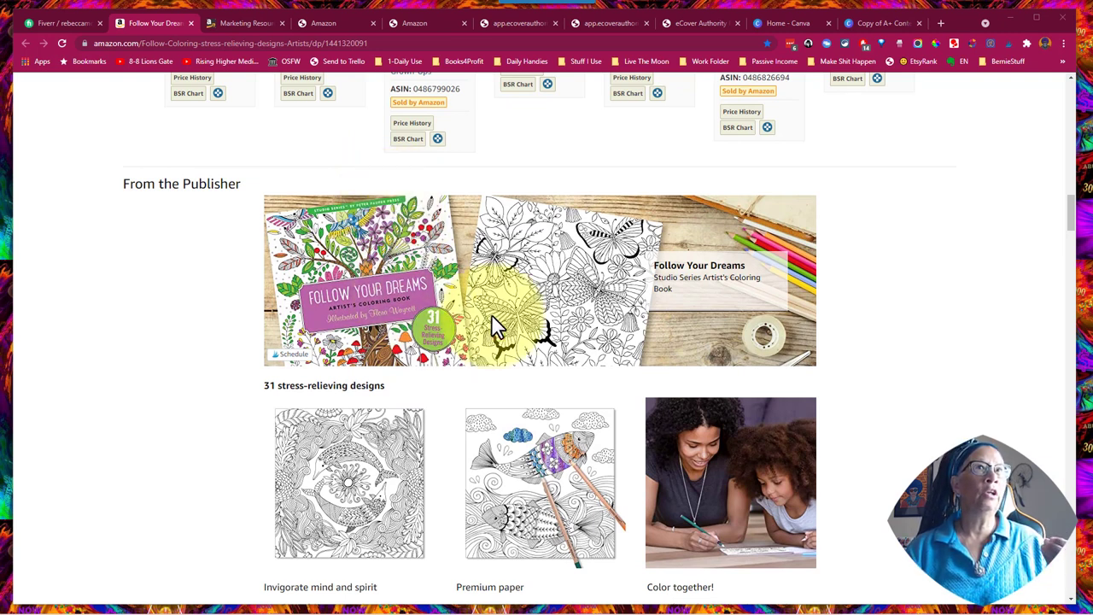
scroll(426, 265, "down", 2)
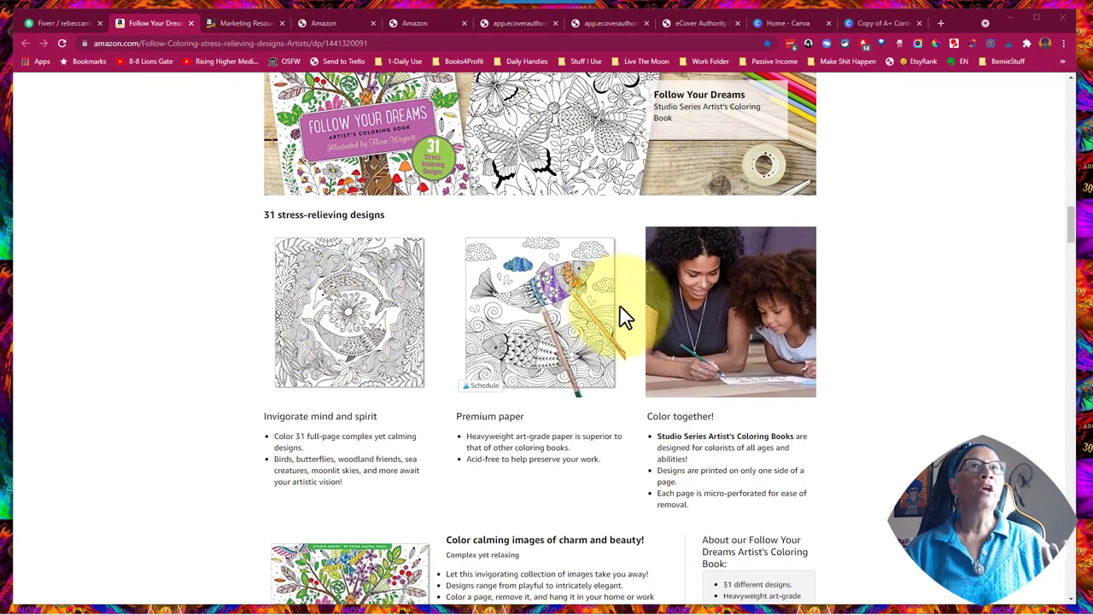
scroll(622, 307, "down", 2)
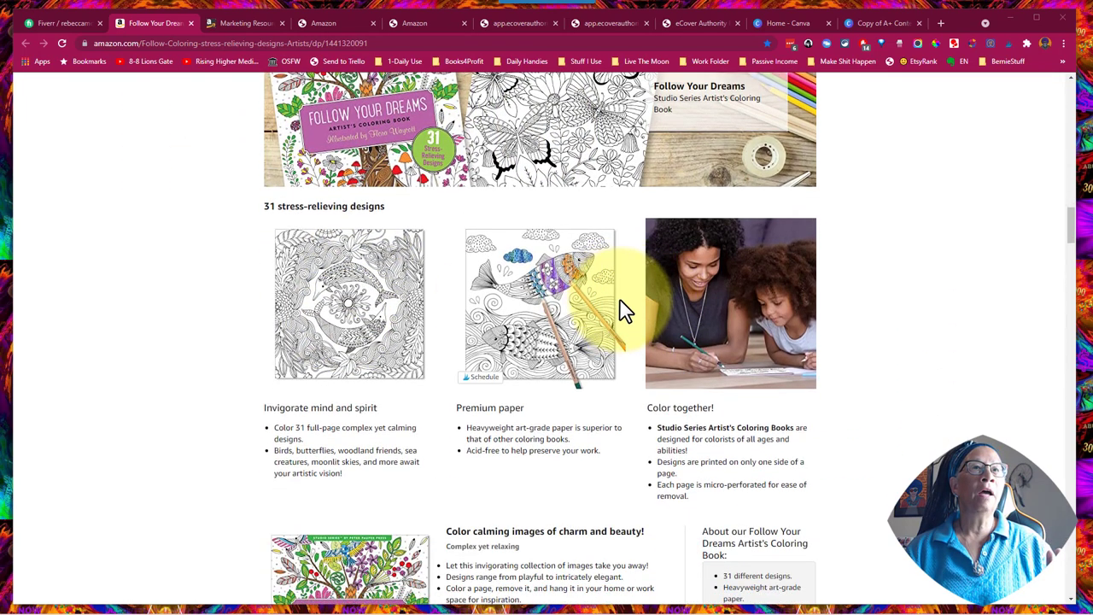
scroll(386, 339, "down", 2)
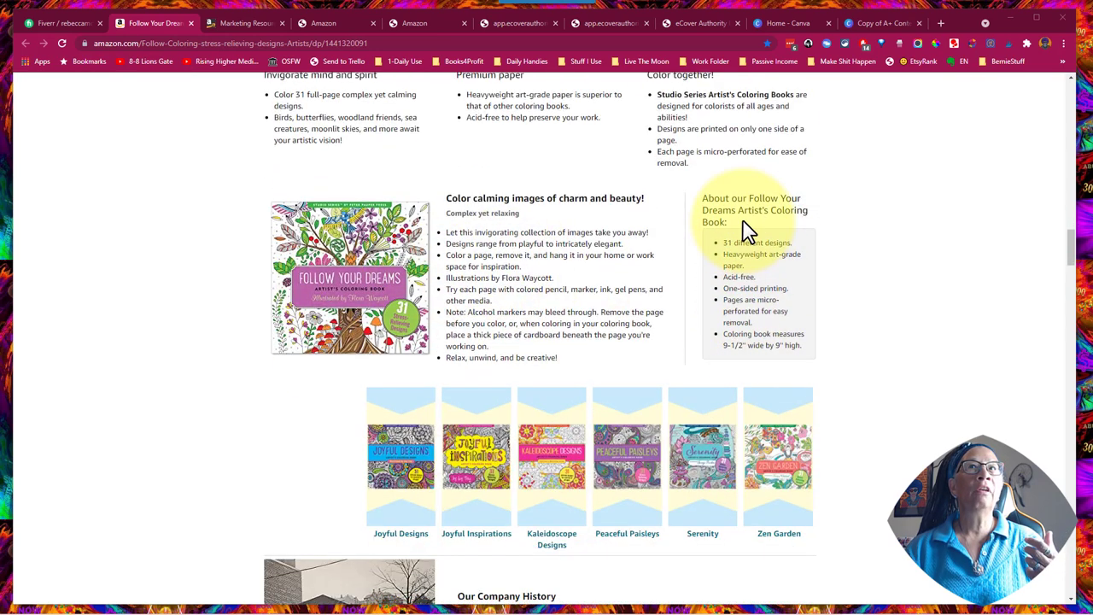
scroll(578, 283, "down", 2)
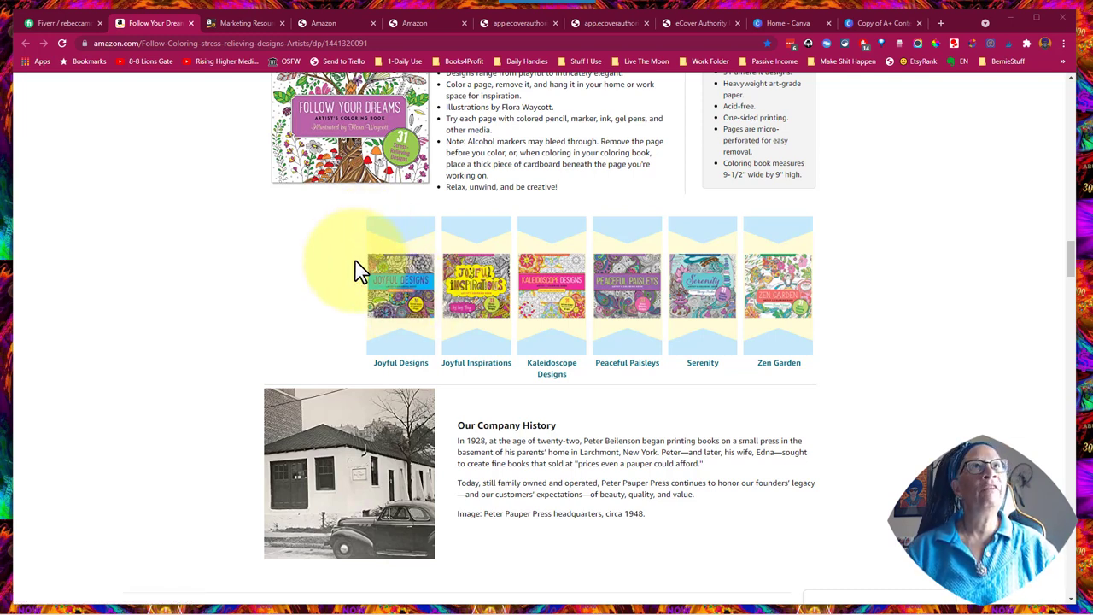
left_click(242, 23)
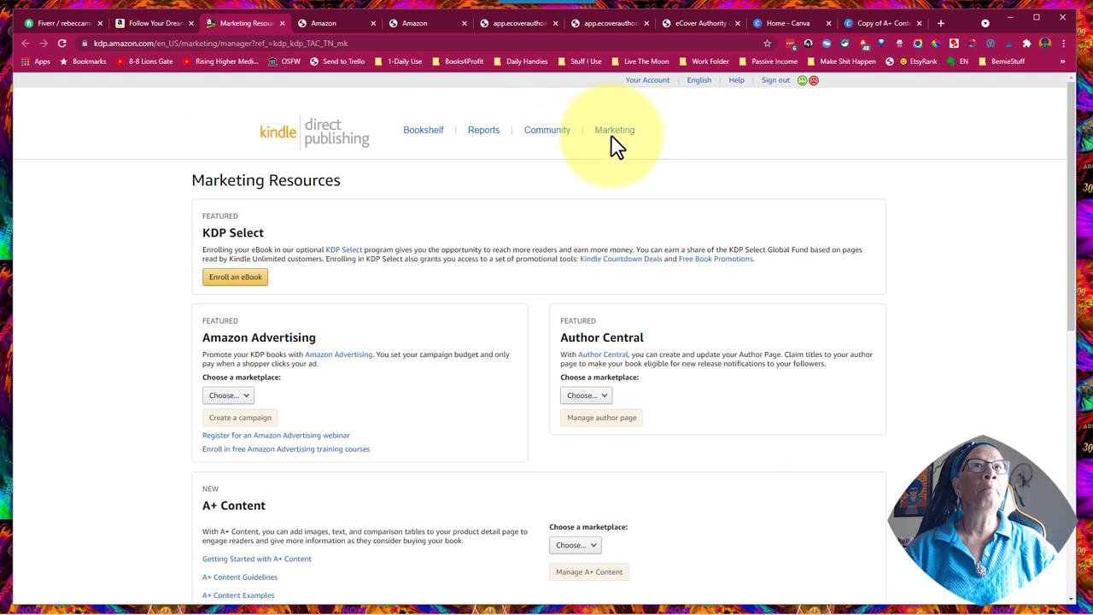
scroll(384, 369, "down", 2)
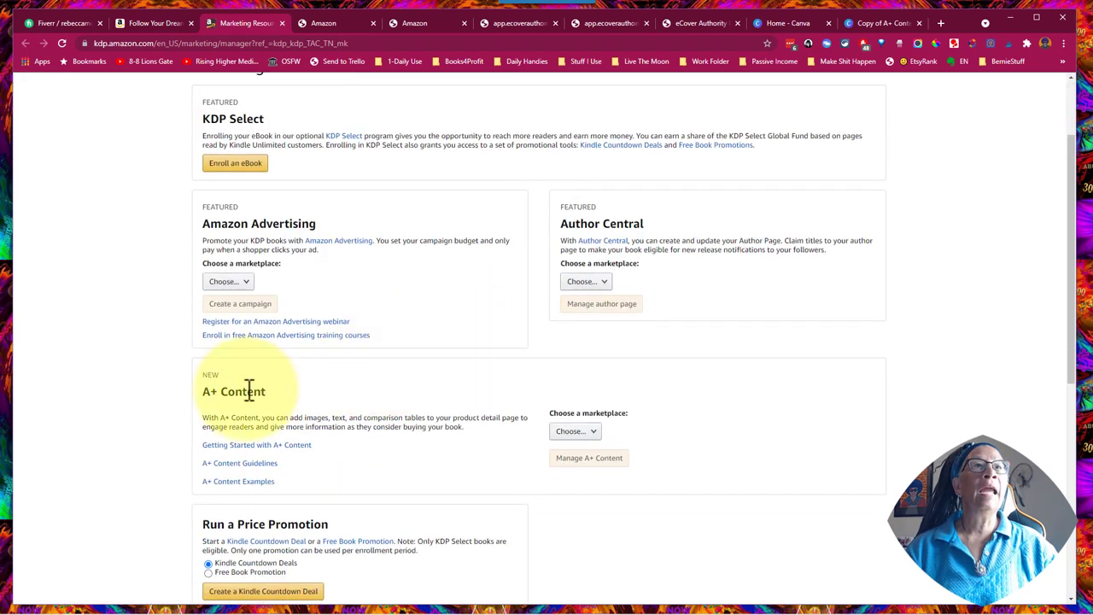
scroll(311, 397, "down", 2)
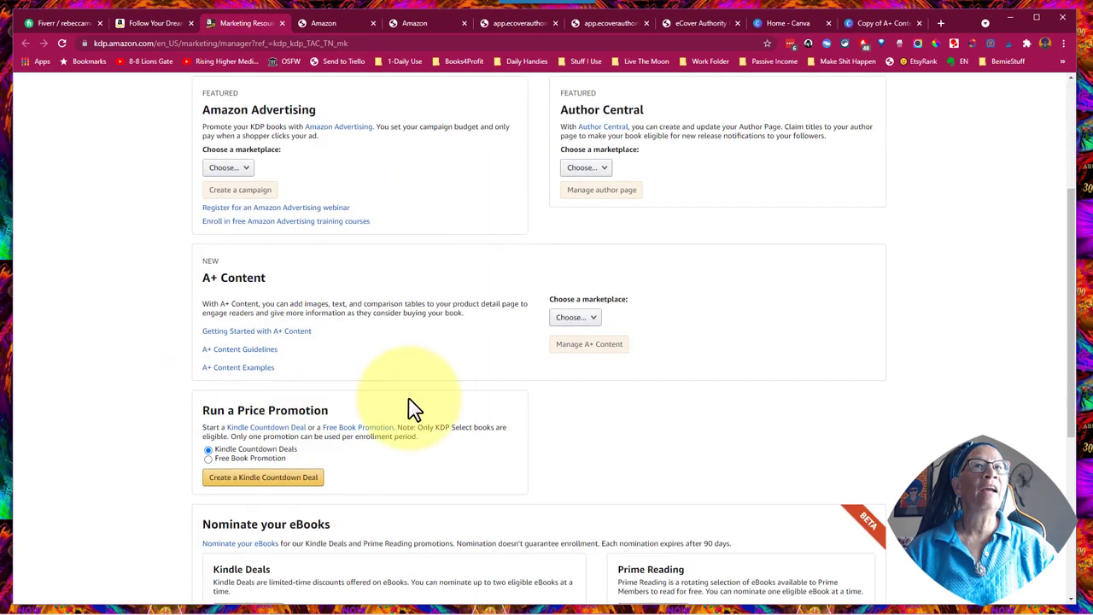
left_click(598, 326)
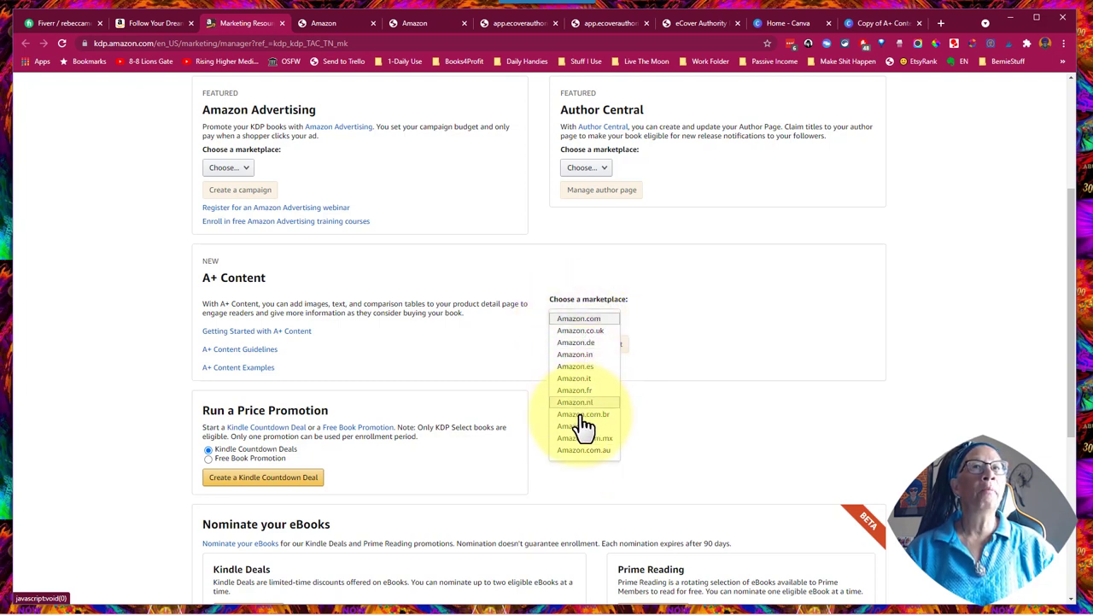
left_click(768, 335)
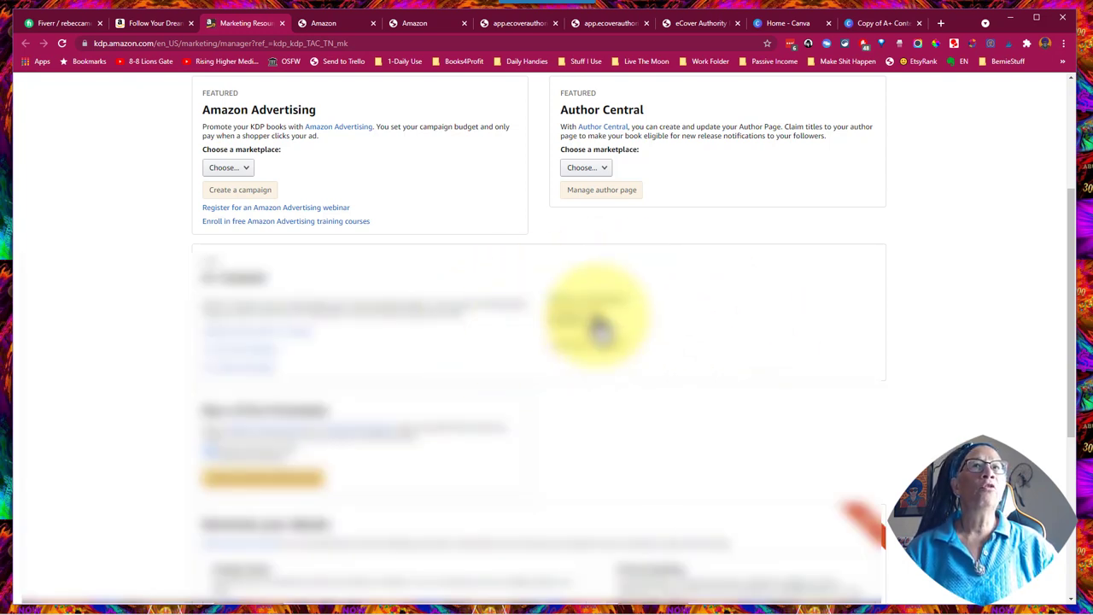
Open the draft A+ content's Standard Comparison Chart with two covers and empty 150:300 slots
left_click(316, 21)
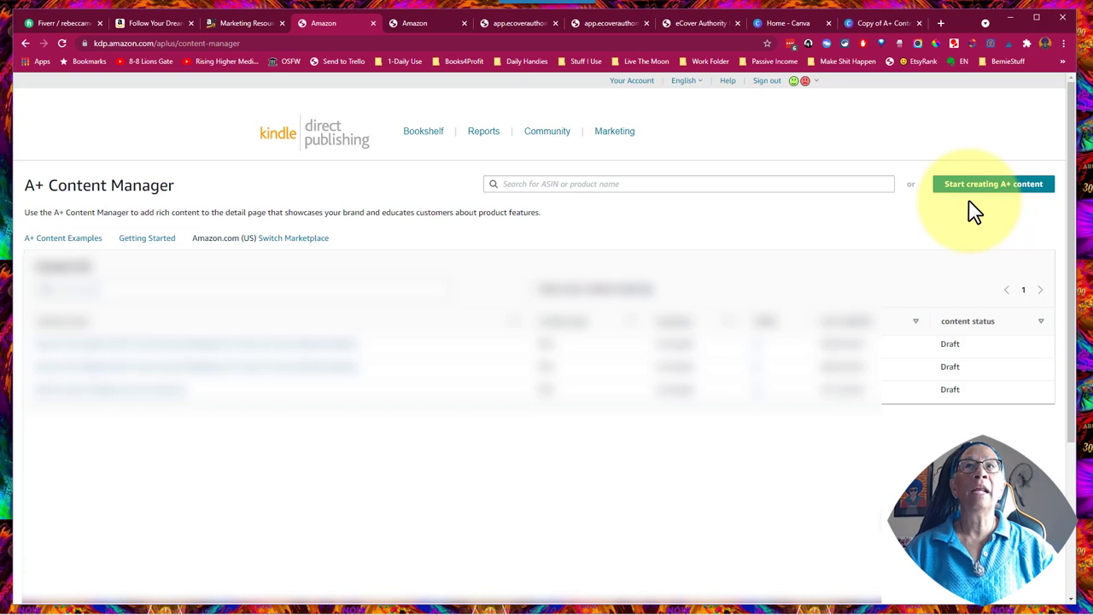
left_click(421, 26)
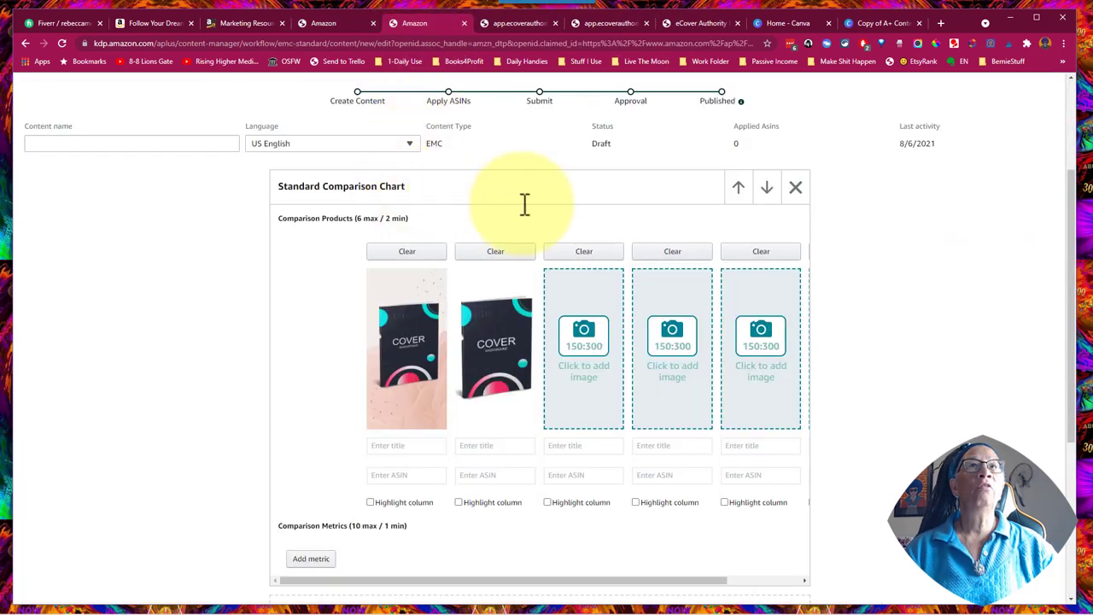
scroll(510, 202, "down", 3)
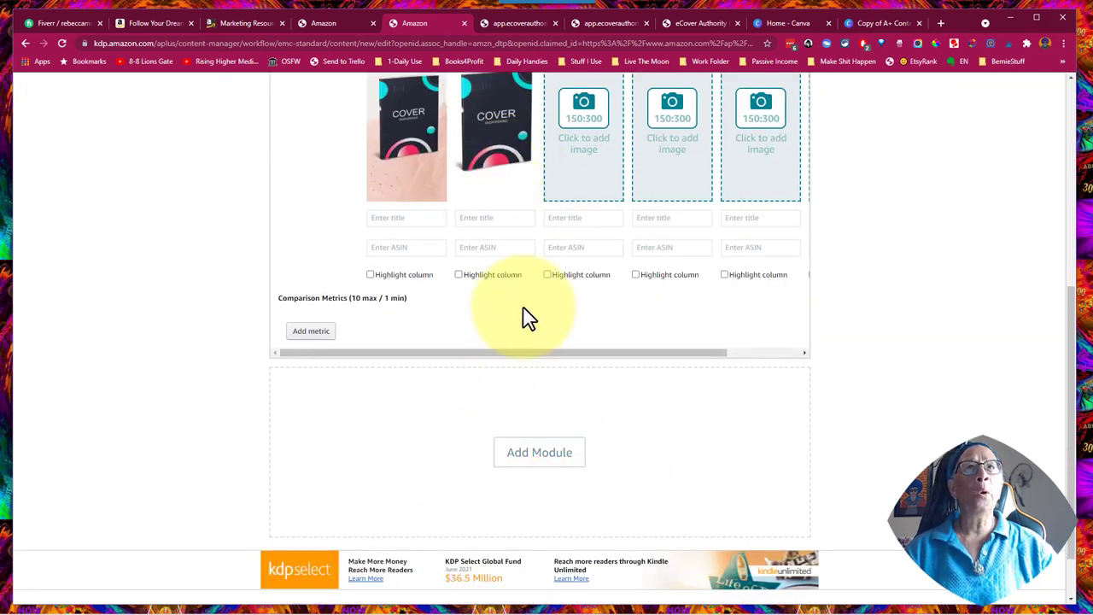
left_click(530, 461)
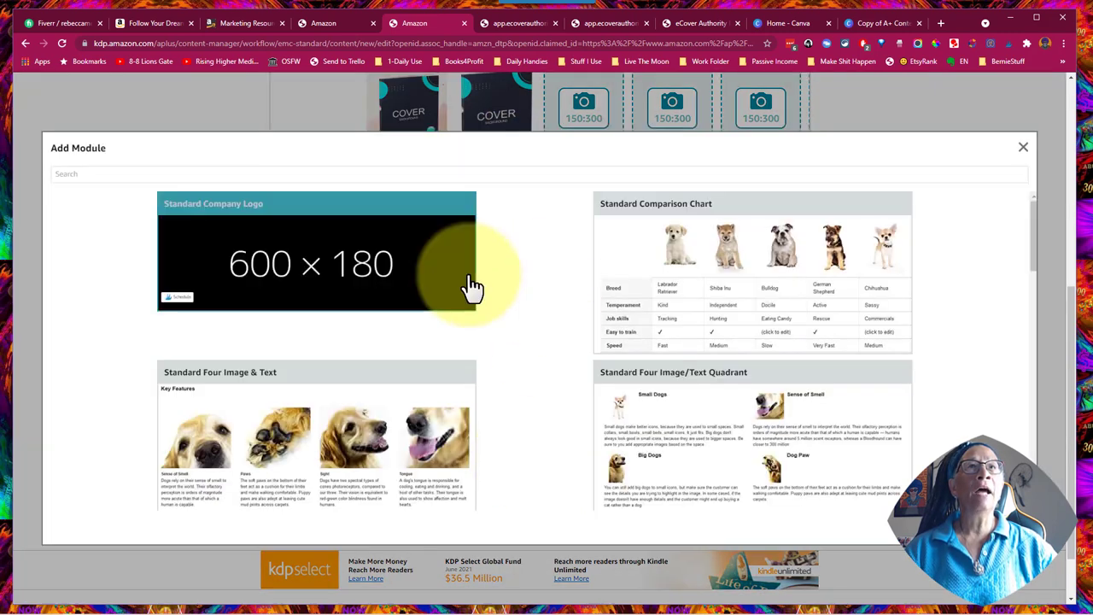
scroll(533, 263, "down", 6)
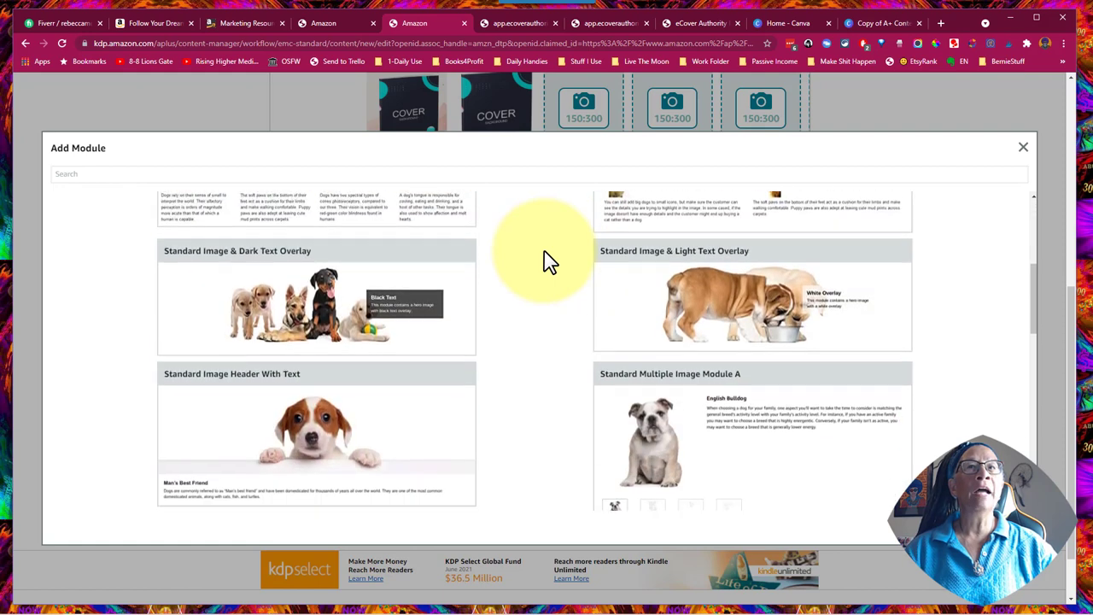
scroll(546, 260, "up", 10)
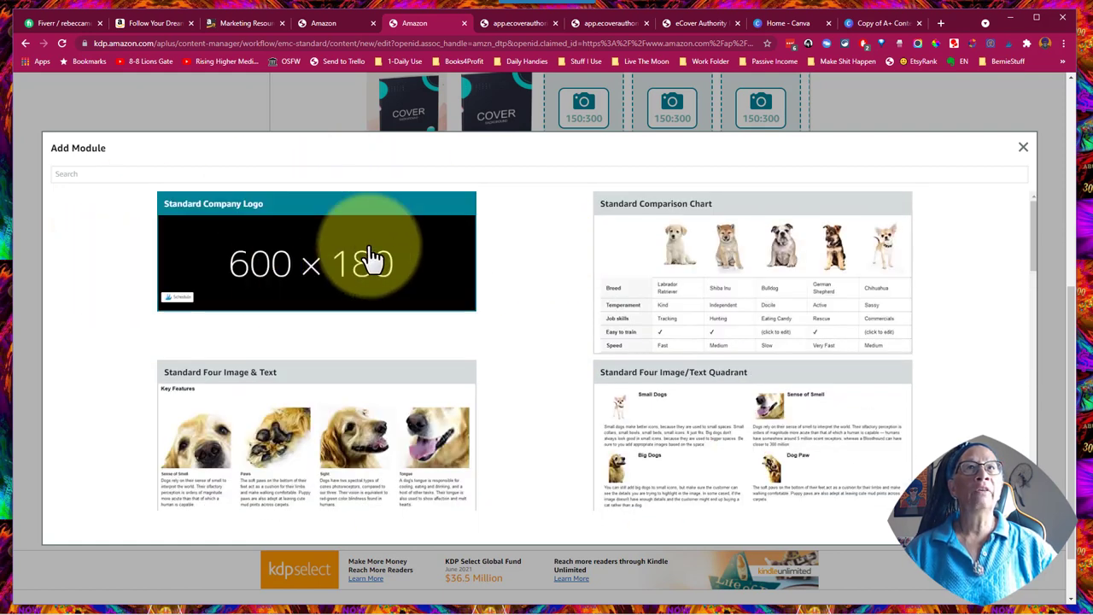
scroll(328, 258, "down", 1)
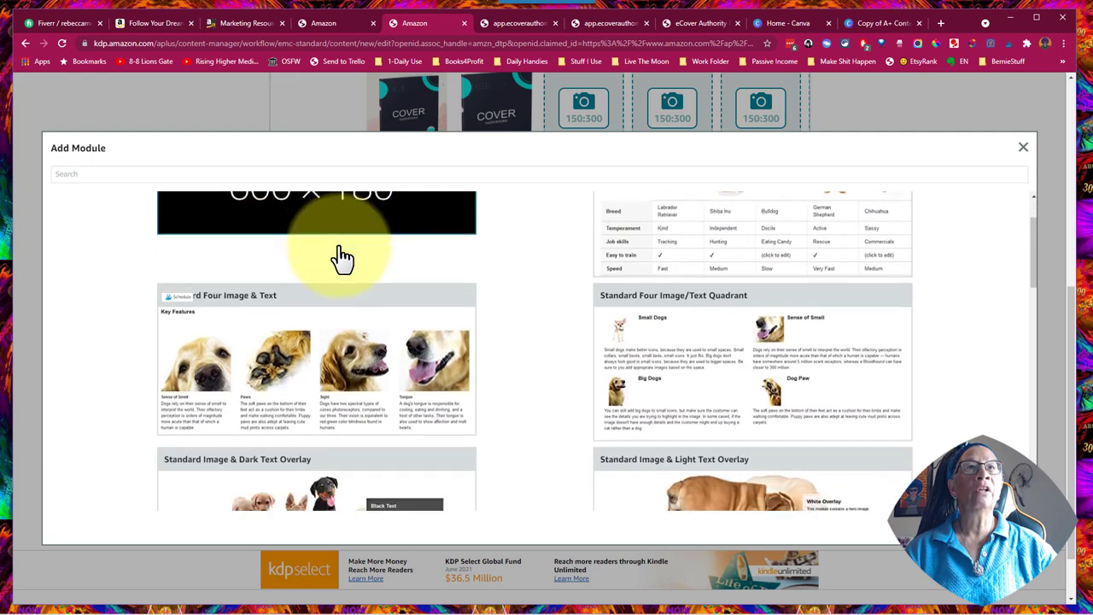
scroll(342, 260, "down", 2)
scroll(532, 302, "down", 3)
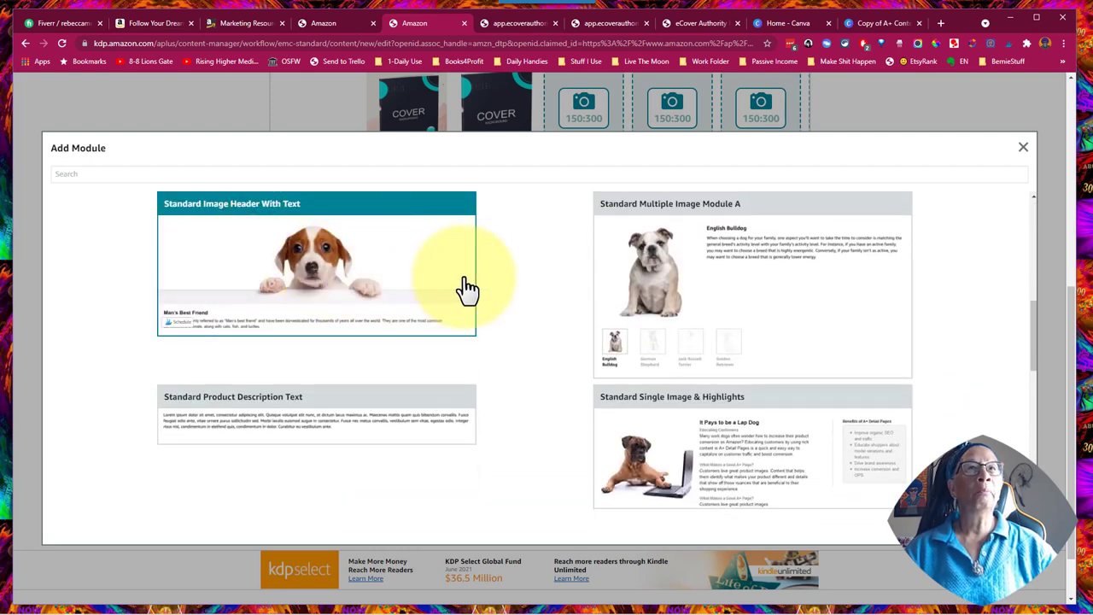
scroll(468, 290, "up", 1)
scroll(468, 290, "up", 6)
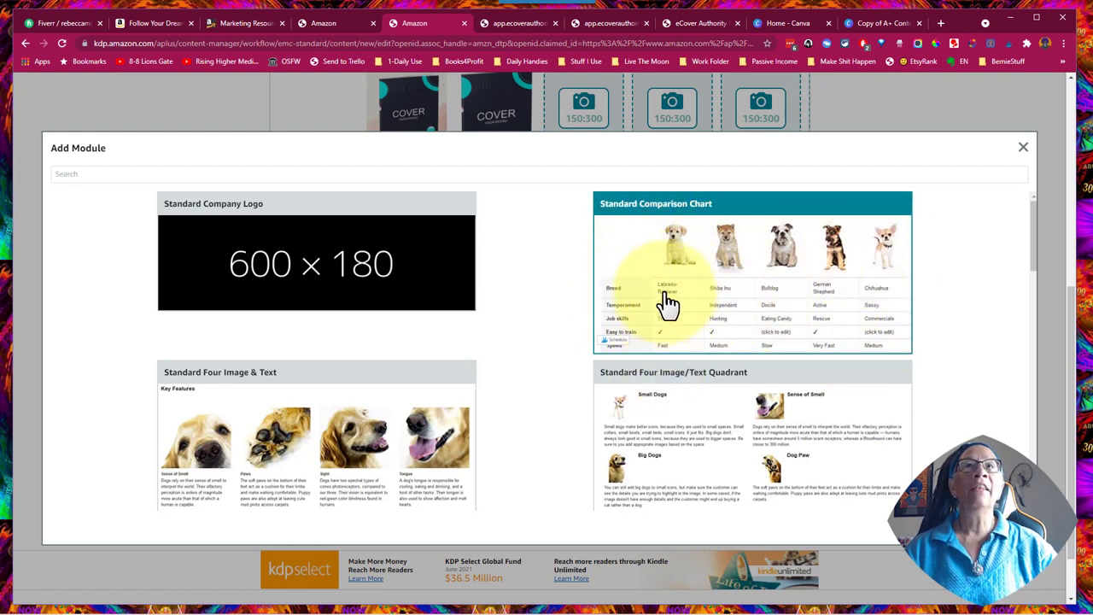
left_click(1023, 149)
Scroll up to the Standard Comparison Chart header, then switch to the Canva 'Copy of A+ Content' design
scroll(610, 222, "up", 2)
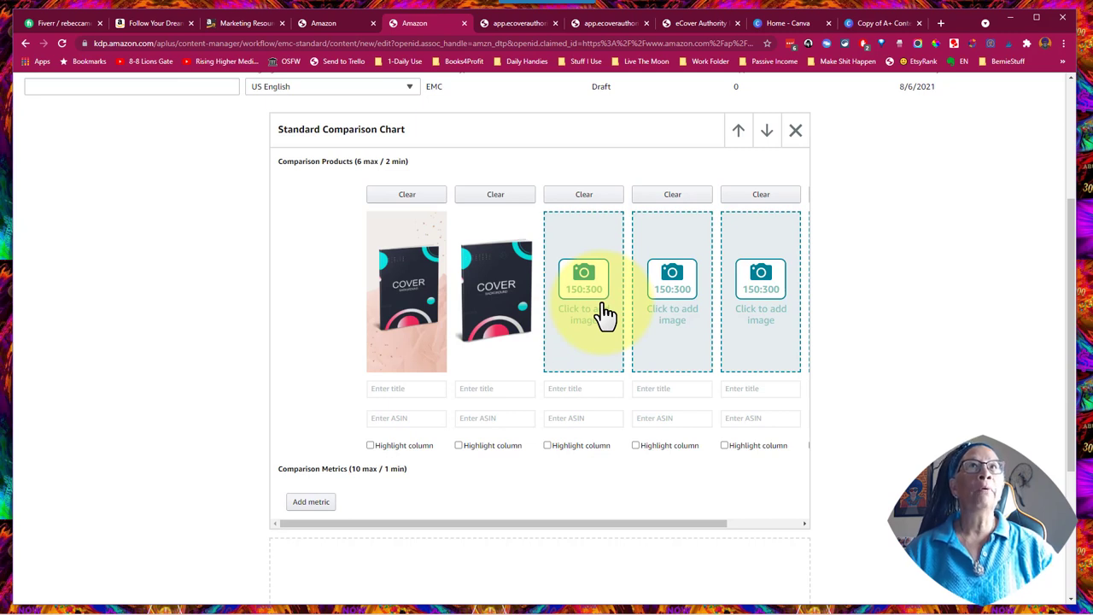
left_click(855, 22)
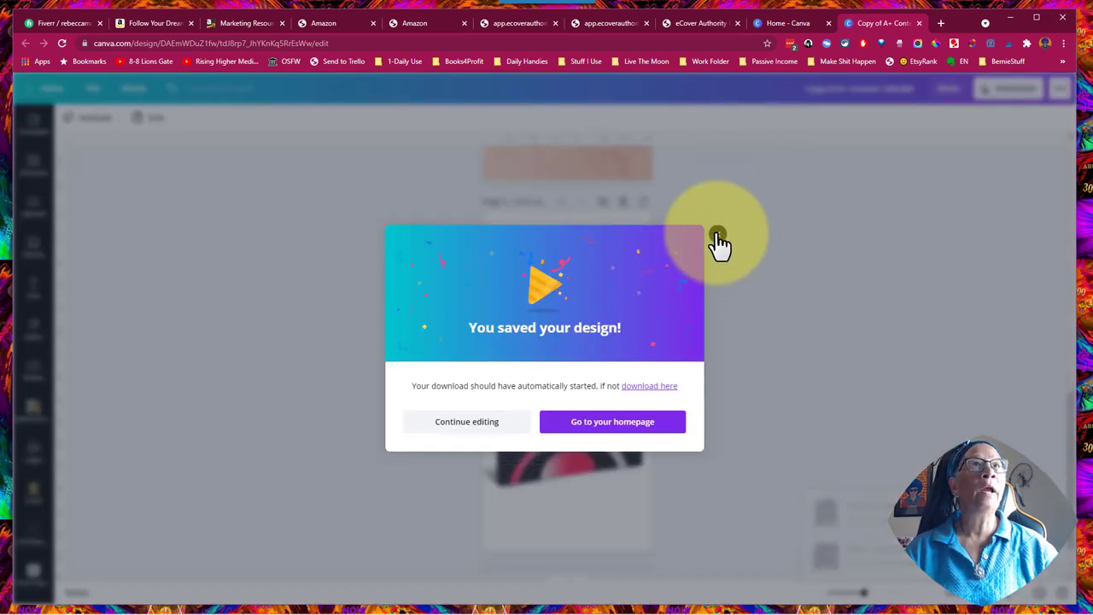
left_click(718, 236)
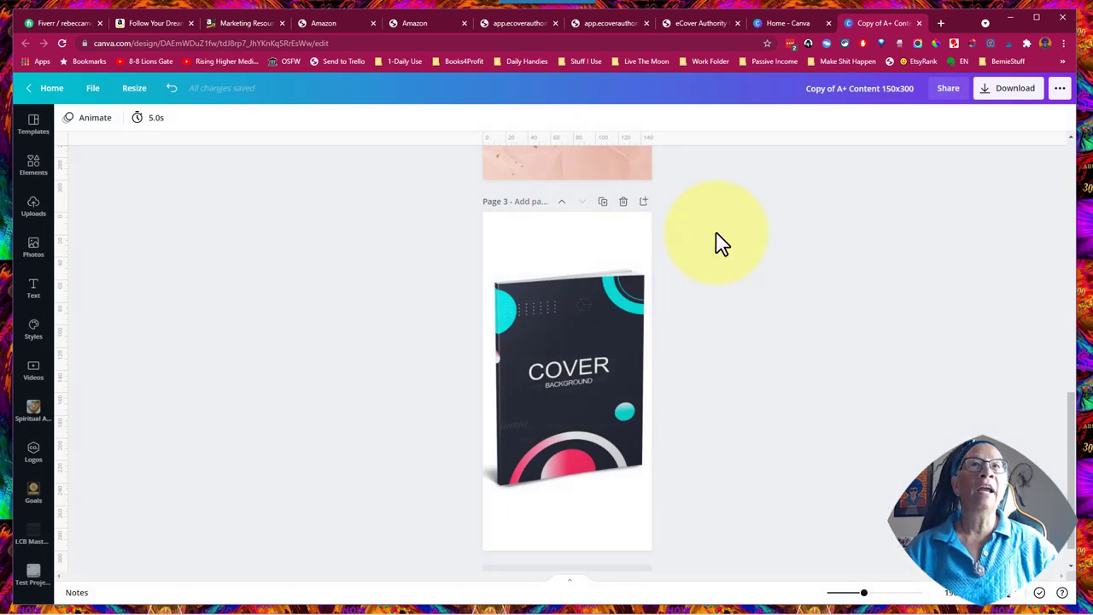
scroll(718, 244, "up", 3)
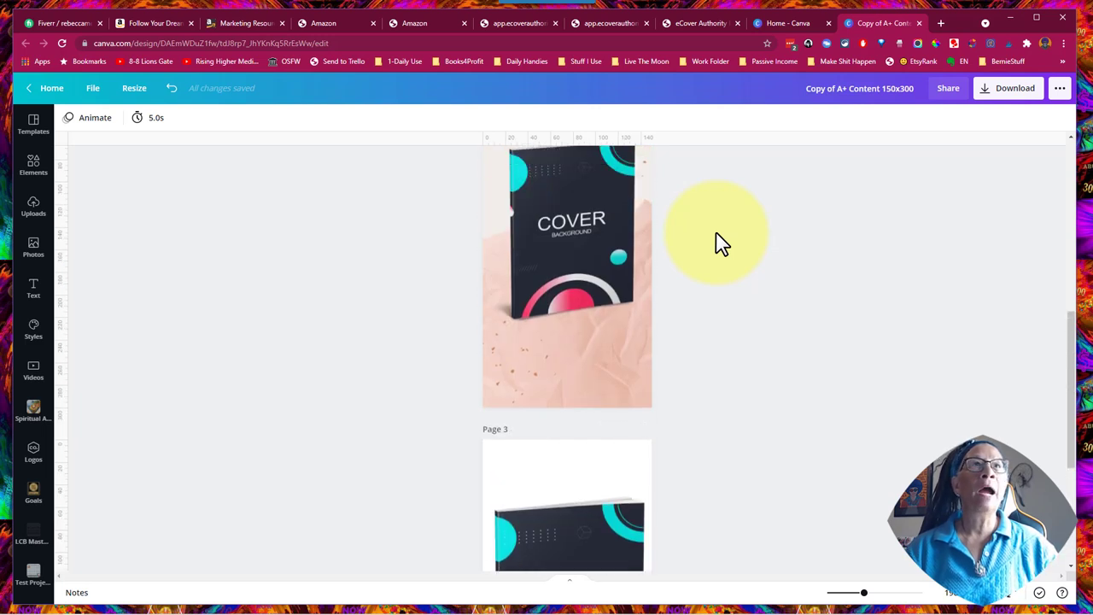
scroll(704, 223, "up", 2)
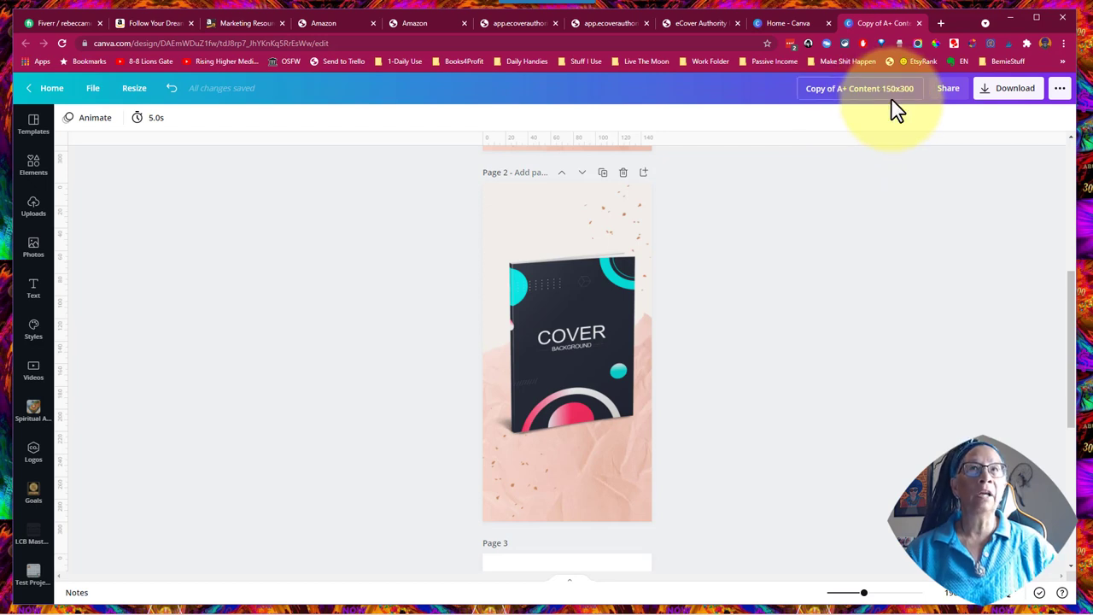
left_click(429, 27)
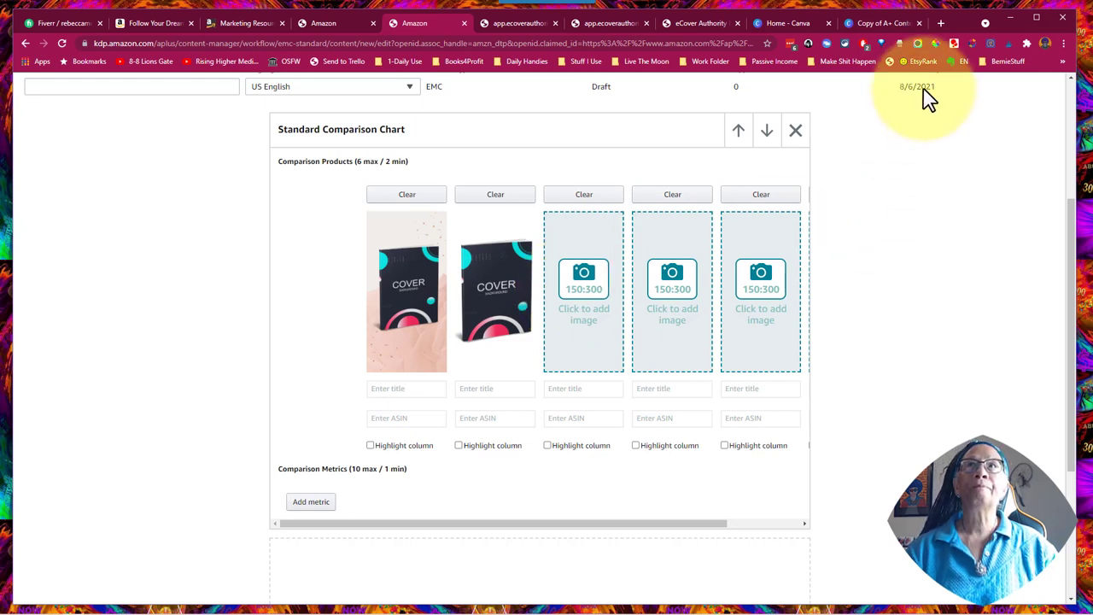
left_click(878, 24)
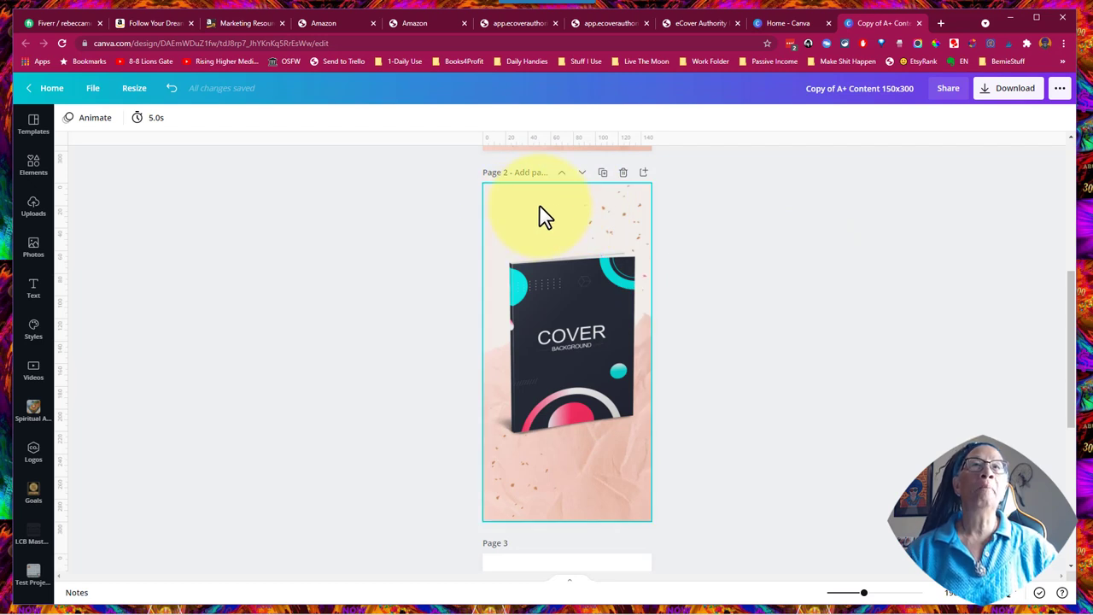
View the 3D cover on app.ecoverauthority, then the members page with software access and tutorial links
left_click(510, 21)
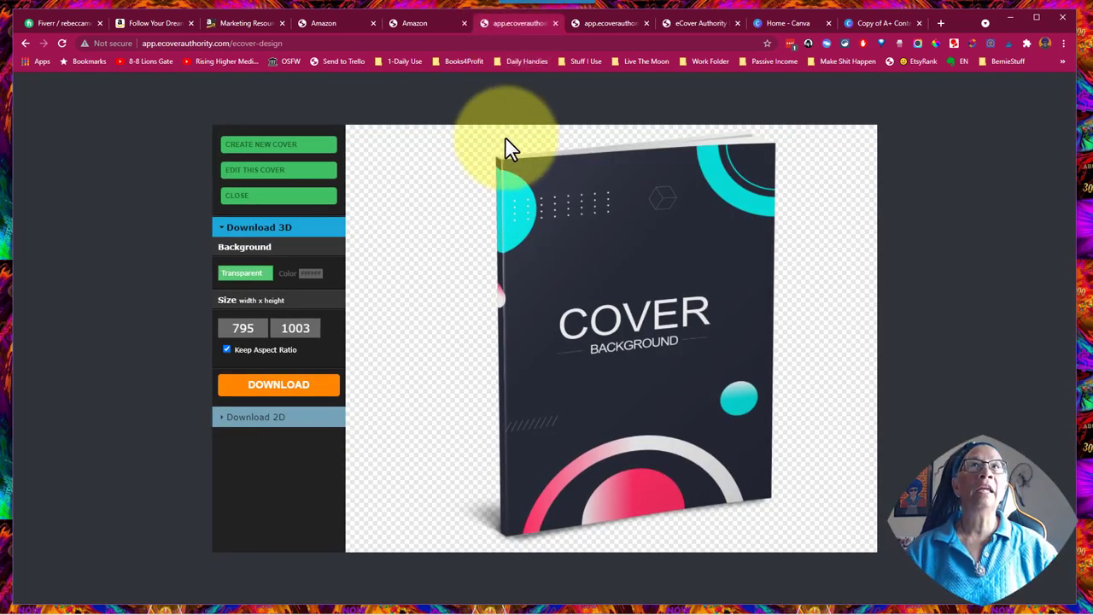
left_click(698, 22)
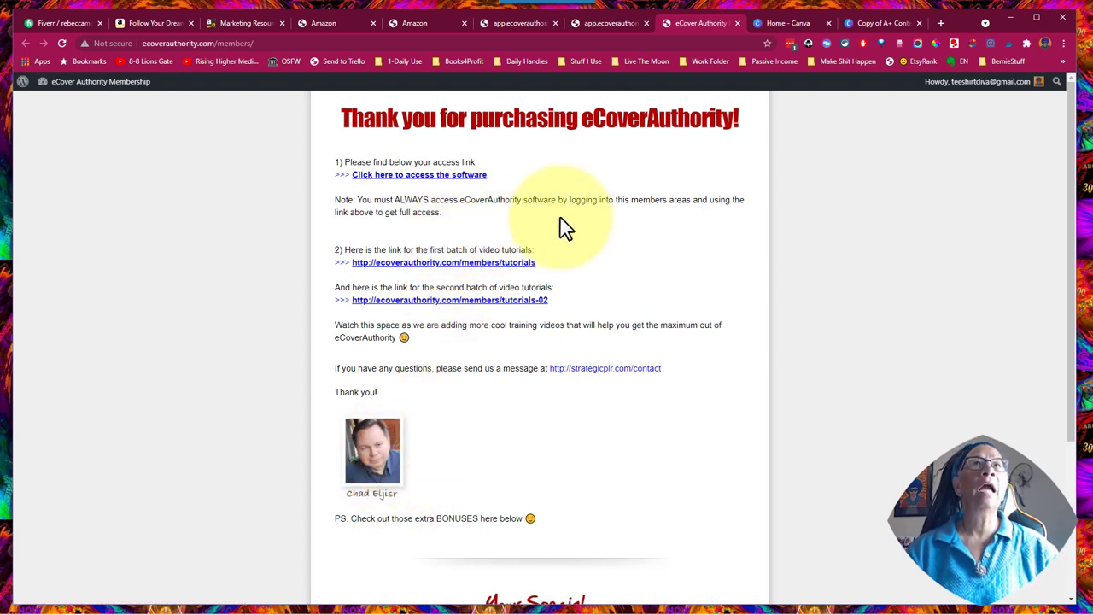
Browse the eCover Authority gallery of cover types
left_click(597, 22)
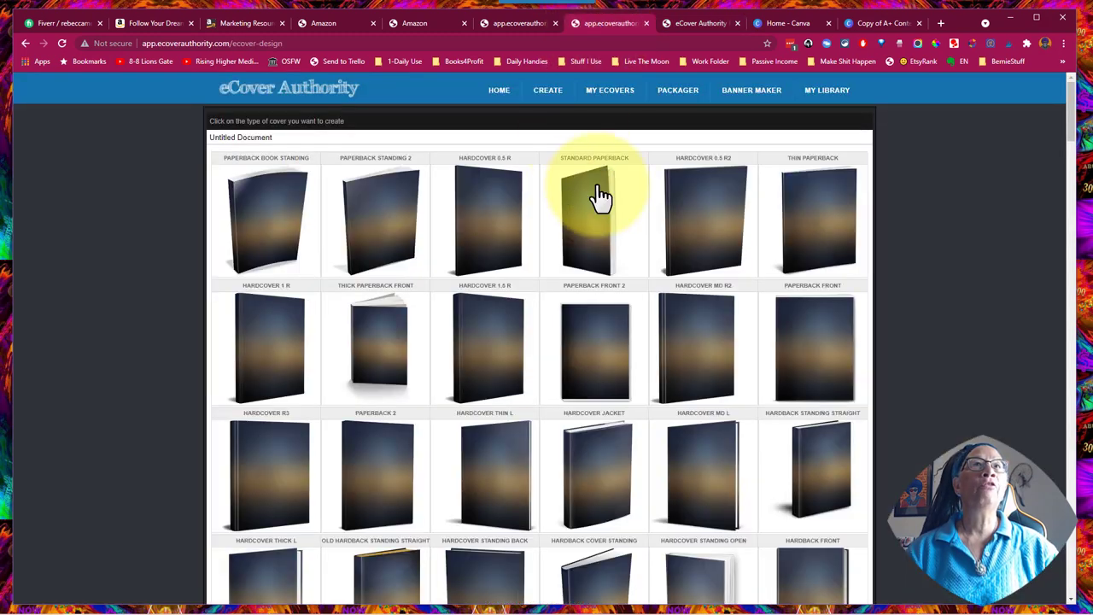
scroll(390, 146, "down", 4)
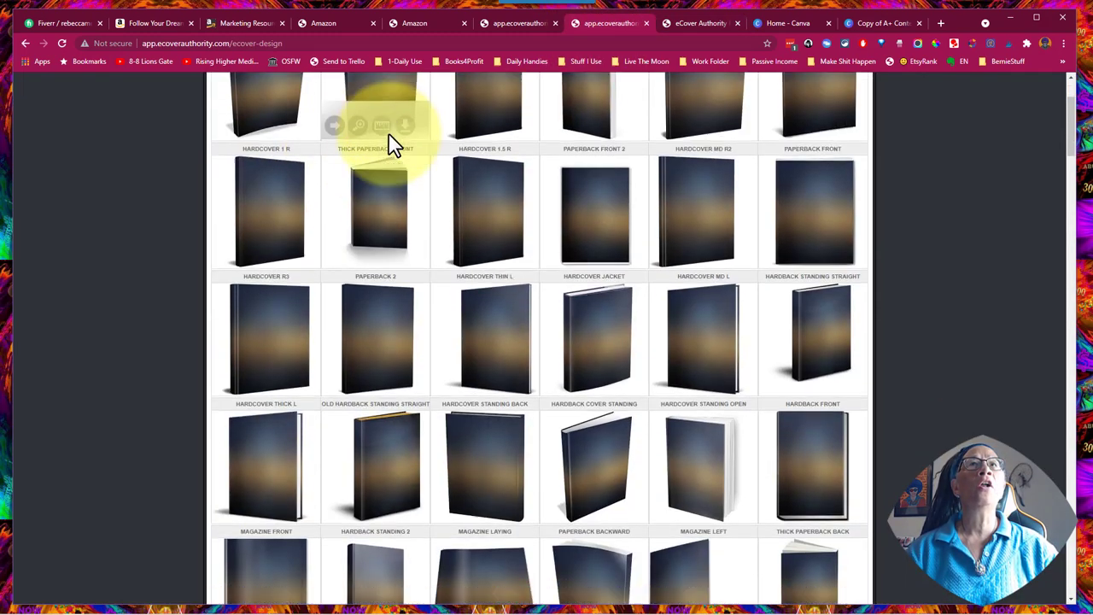
scroll(461, 163, "down", 1)
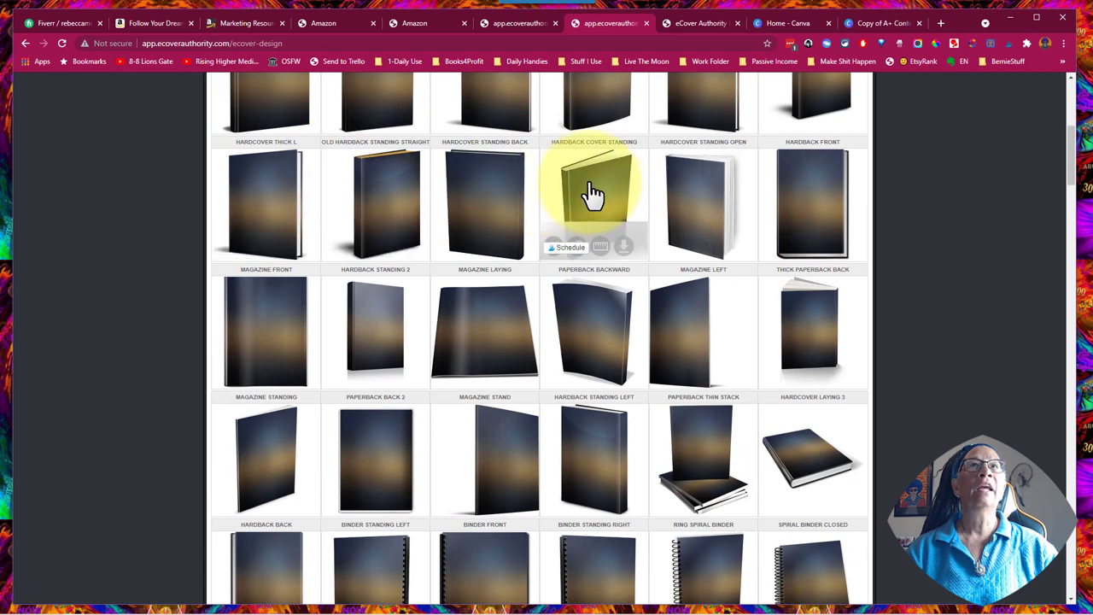
scroll(597, 192, "down", 4)
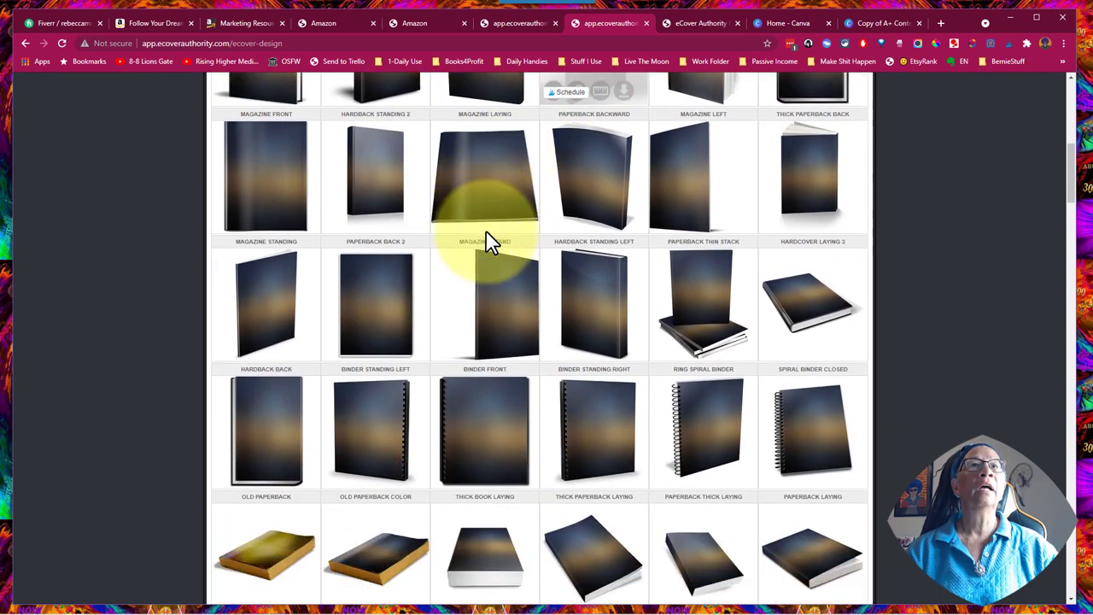
scroll(373, 276, "down", 3)
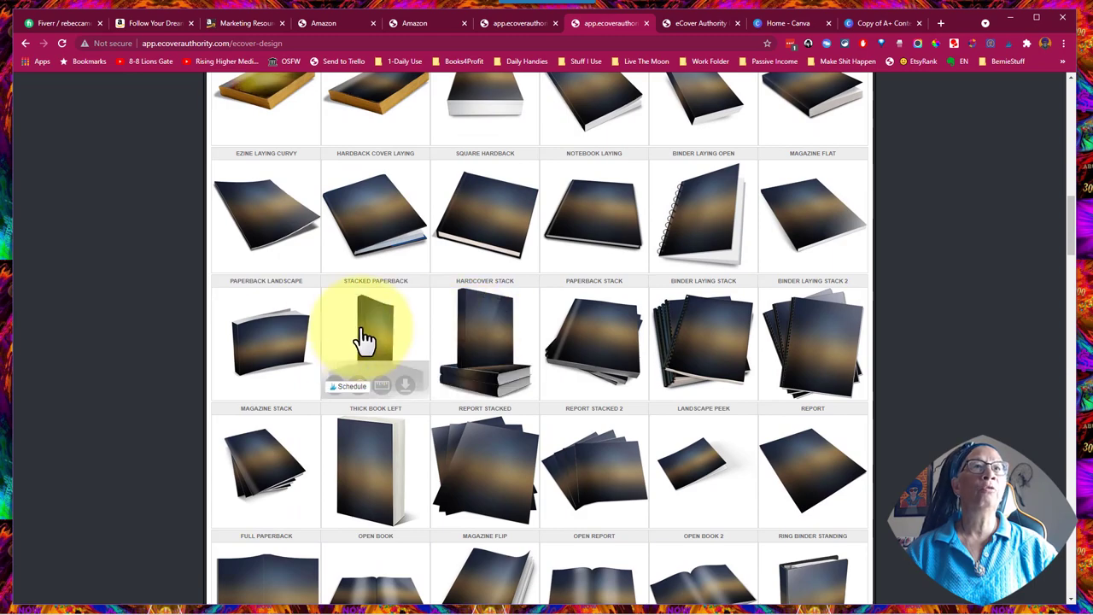
scroll(364, 337, "up", 10)
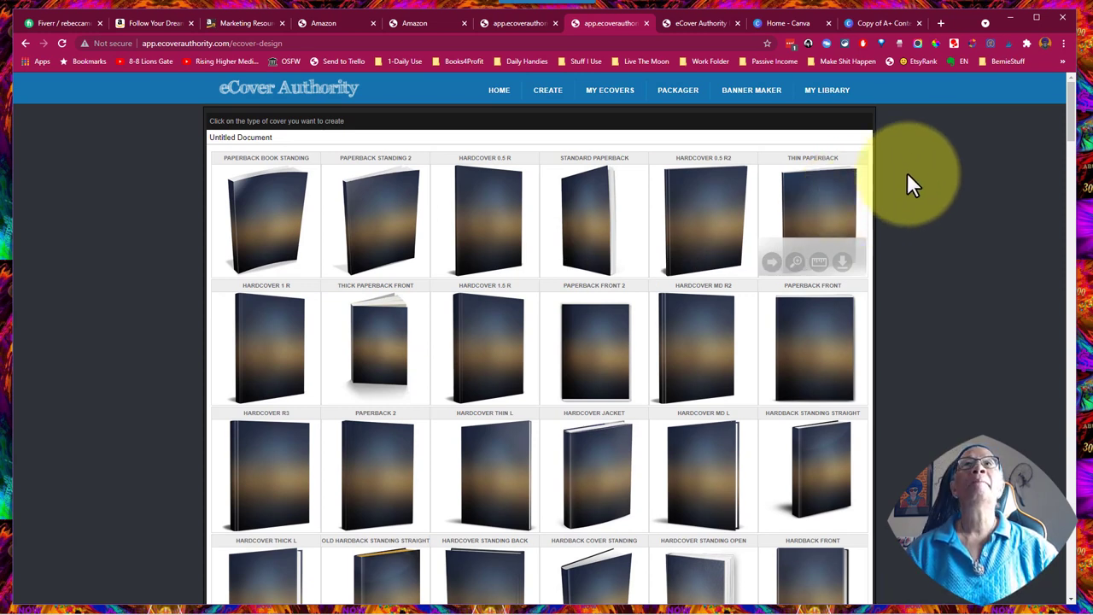
Return to the 3D 'COVER BACKGROUND' cover page, set to transparent background at 795 × 1003
left_click(523, 24)
left_click(699, 24)
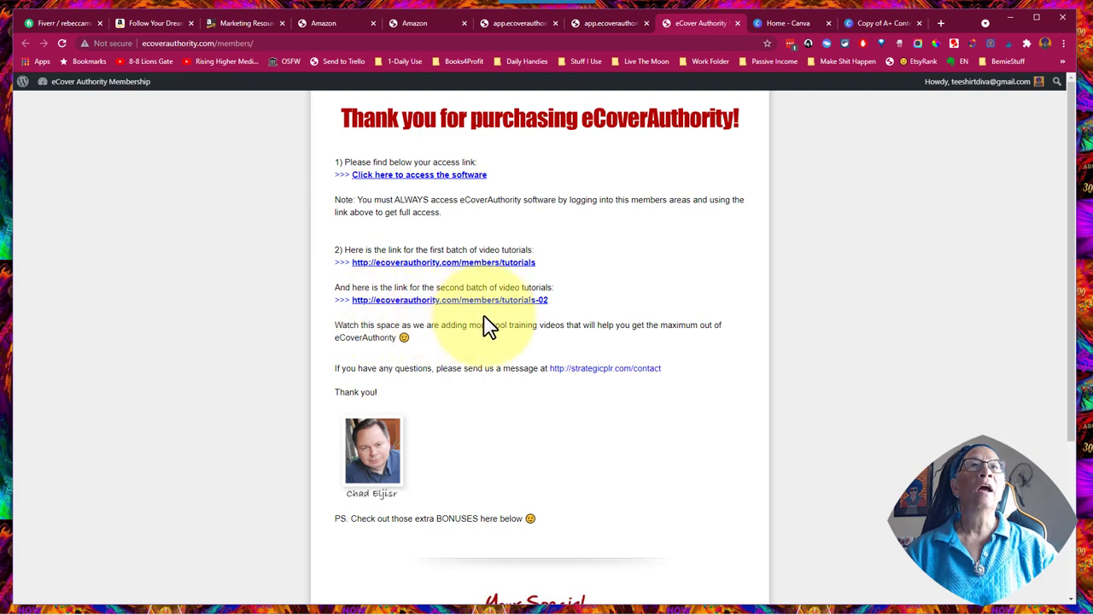
left_click(525, 23)
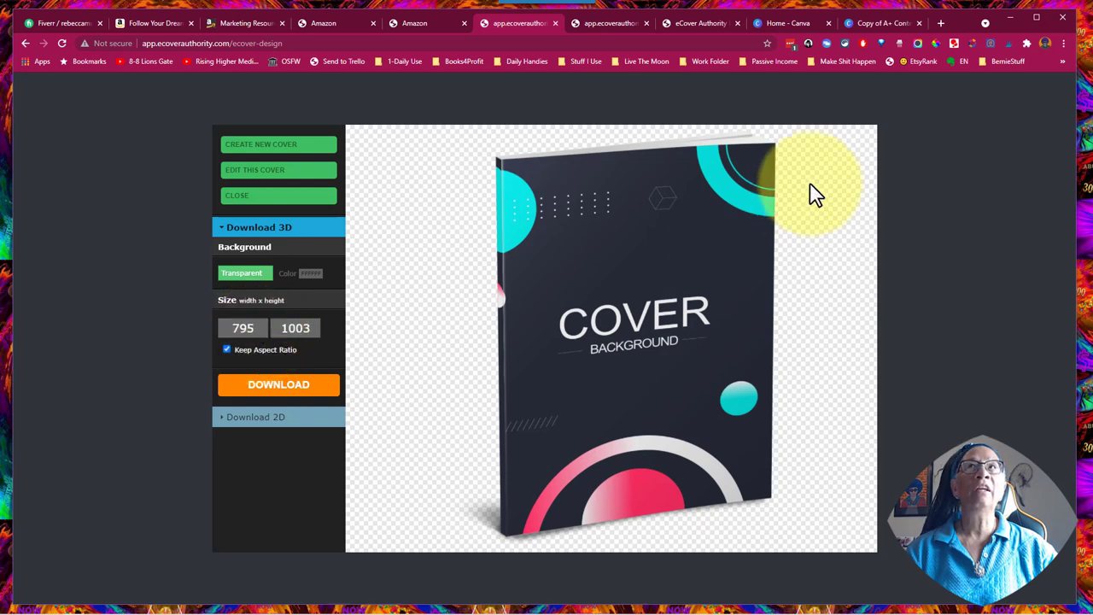
In Canva, open the Test Projects upload folder and scroll the design to page 3's cover mockup
left_click(879, 23)
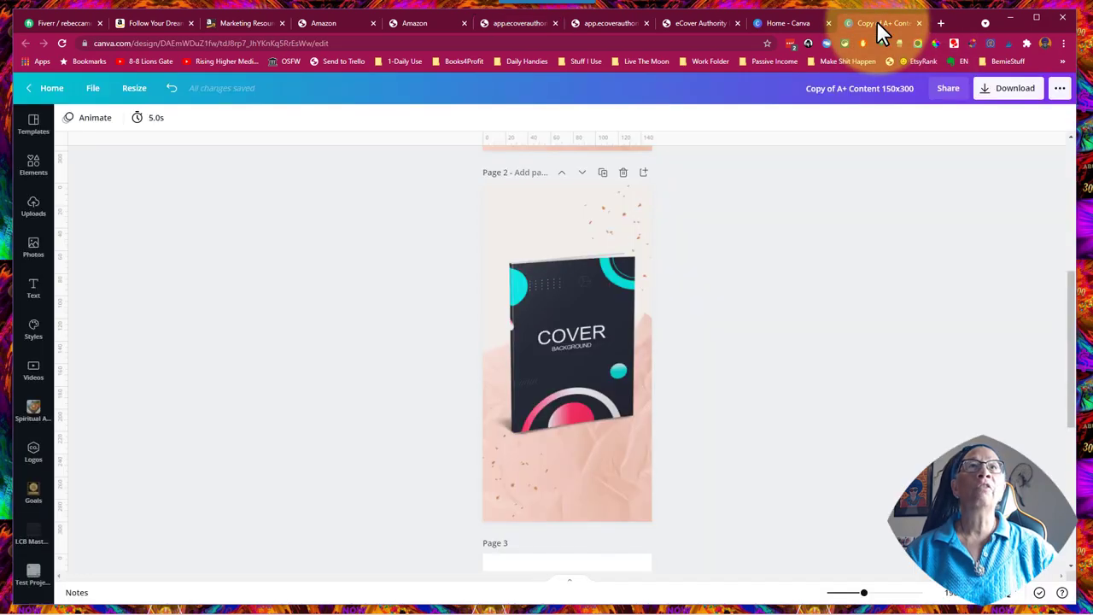
left_click(34, 208)
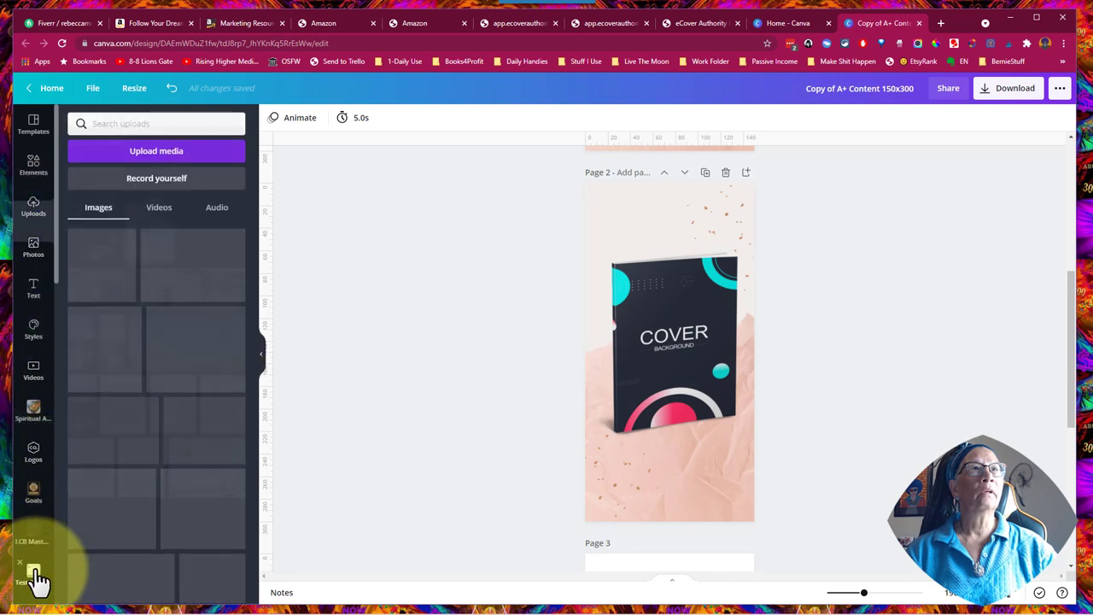
left_click(34, 573)
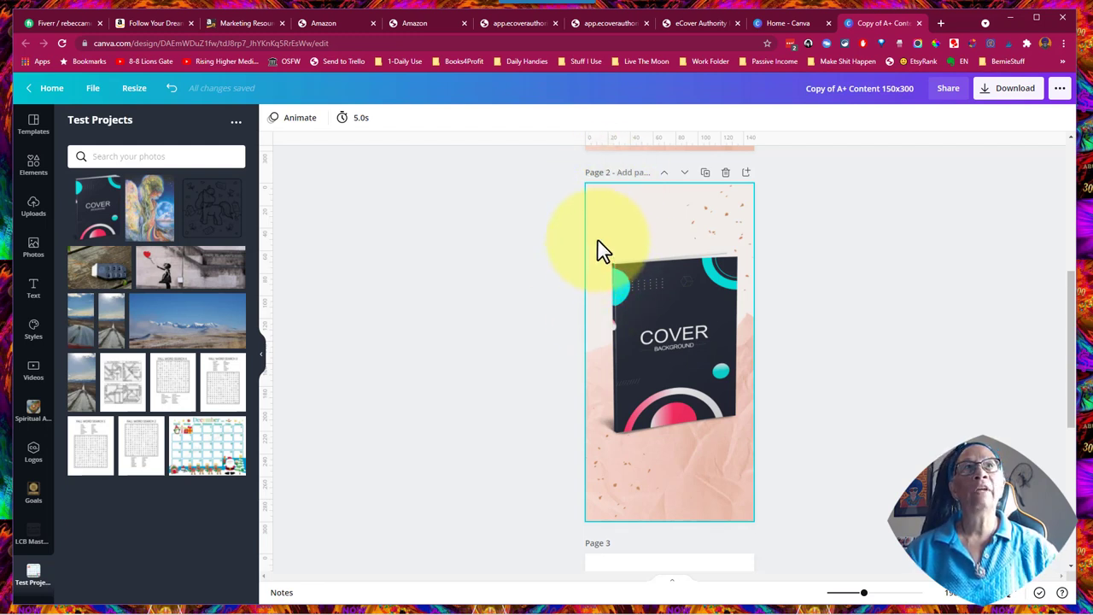
left_click(34, 249)
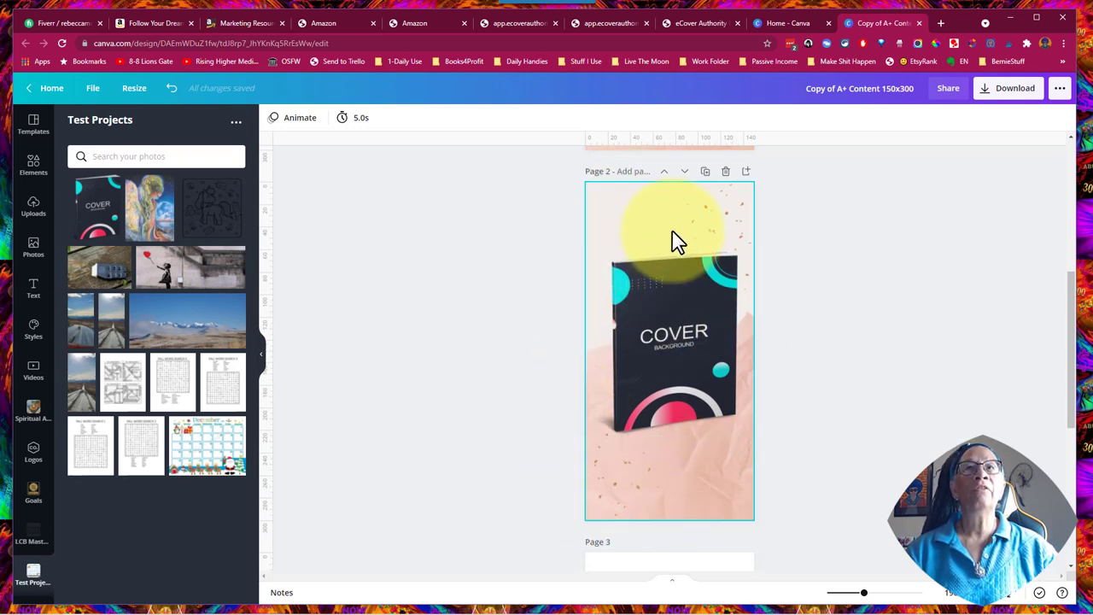
scroll(672, 231, "down", 4)
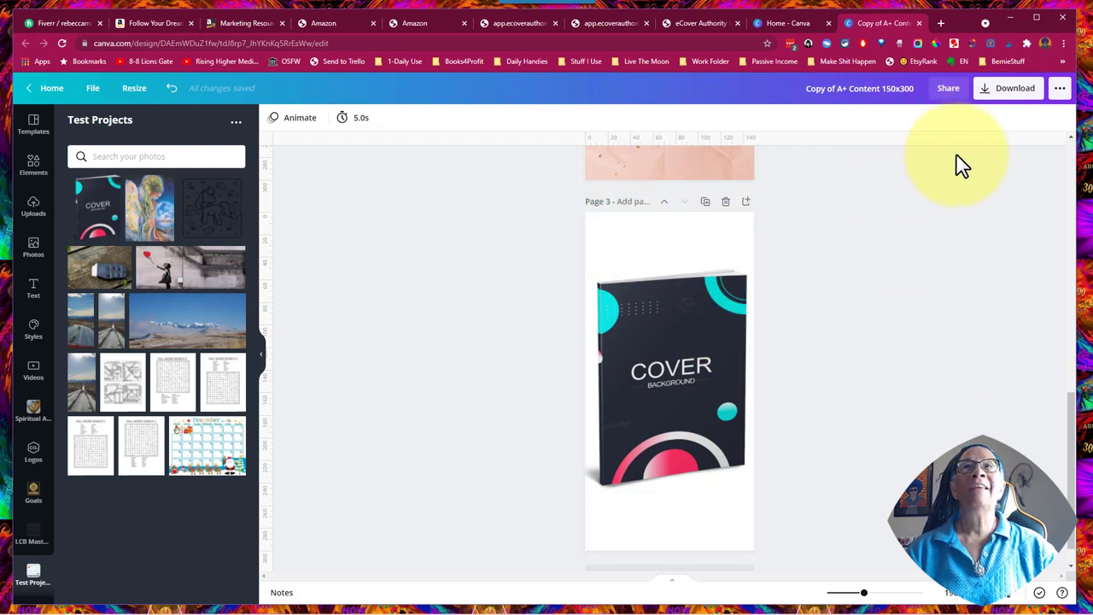
Confirm page 3 downloads as a transparent-background PNG, then return to the Amazon comparison chart
left_click(1014, 90)
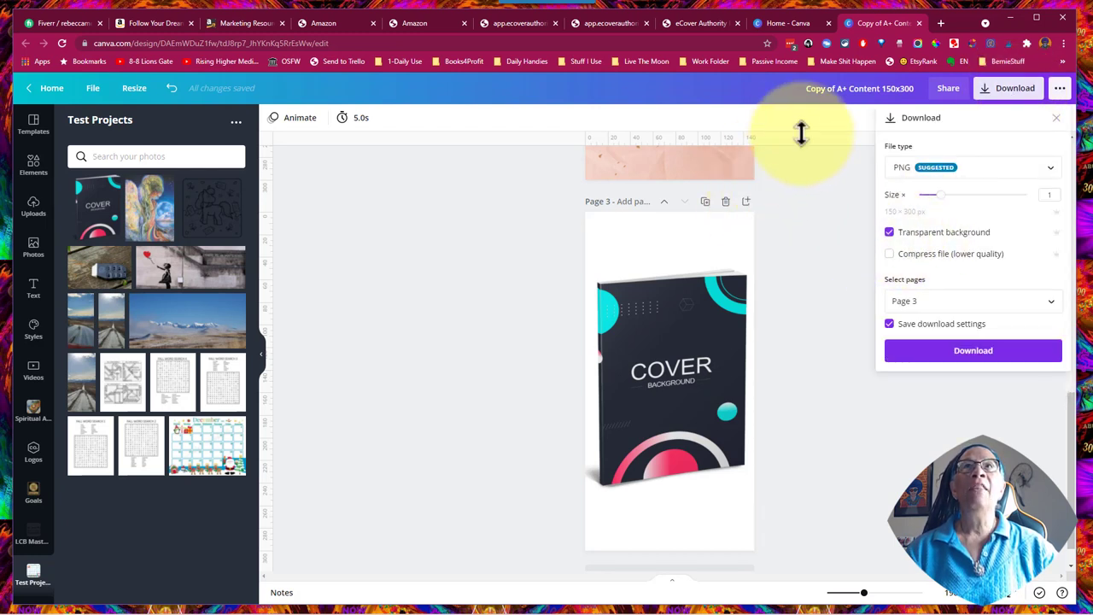
left_click(431, 23)
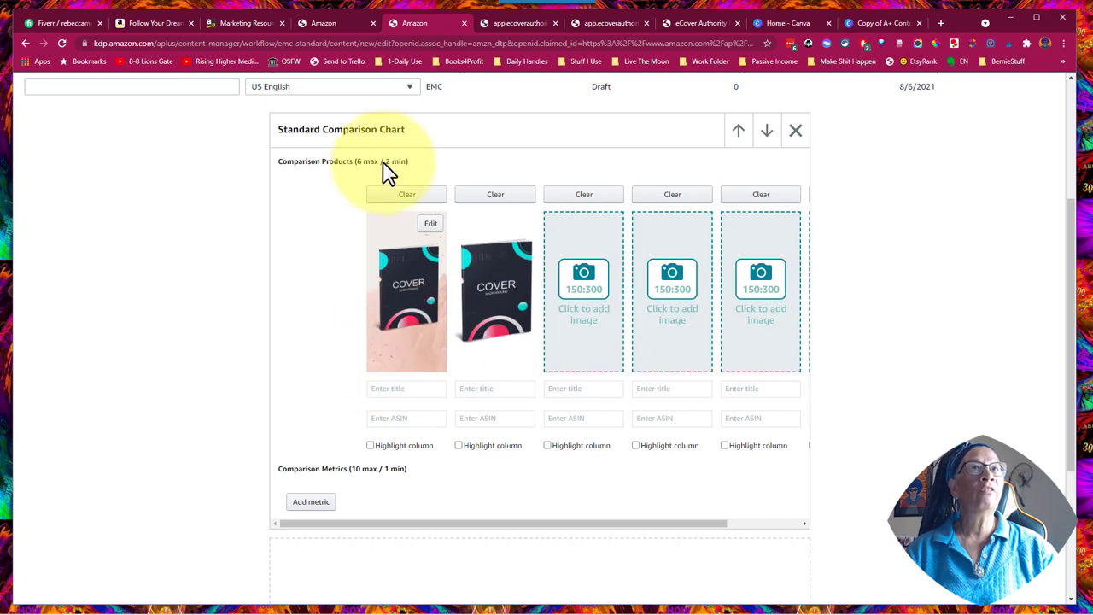
View the Follow Your Dreams example page, then return to the draft chart with two covers
mouse_move(380, 243)
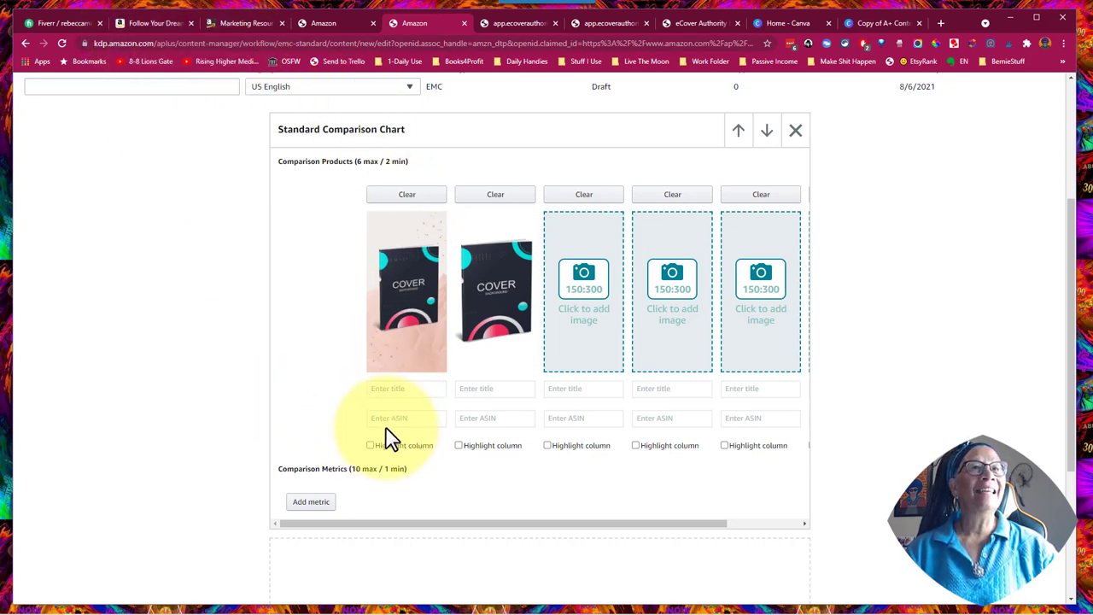
left_click(159, 23)
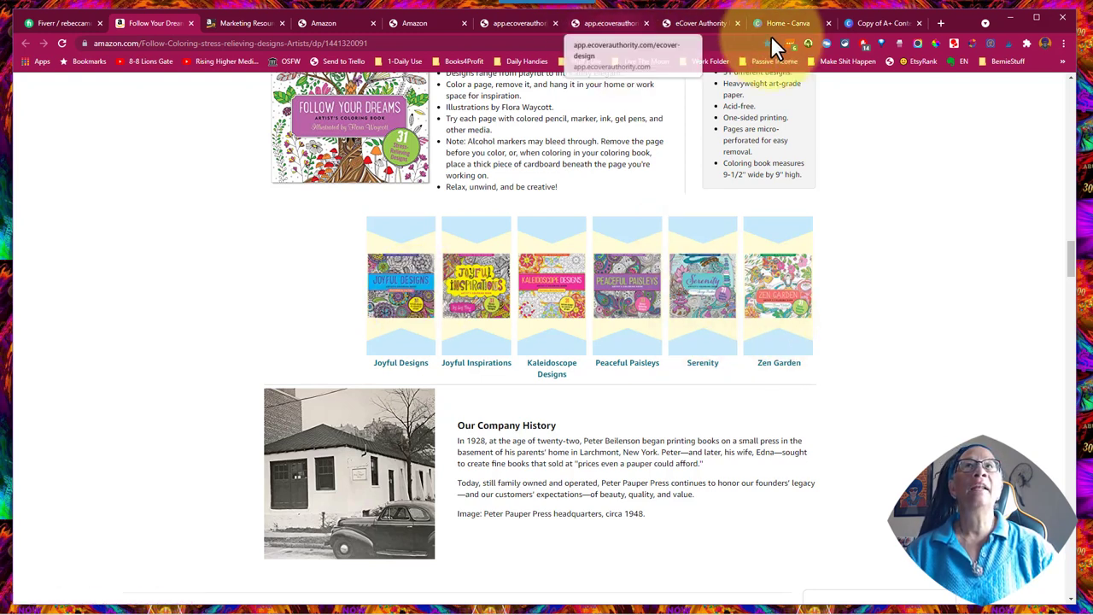
left_click(416, 24)
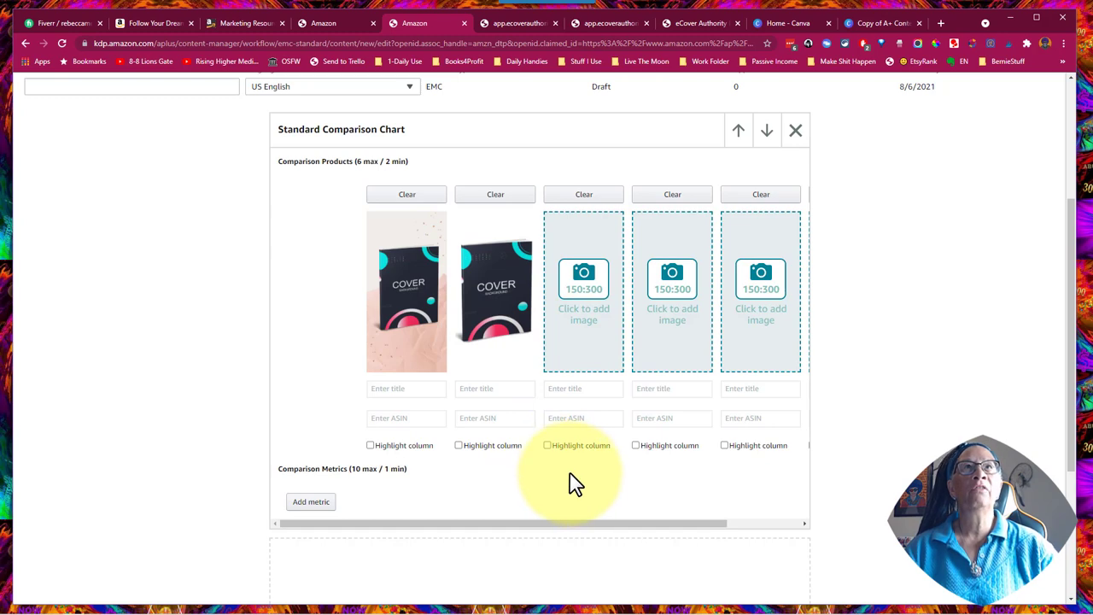
scroll(564, 427, "up", 2)
scroll(568, 501, "down", 1)
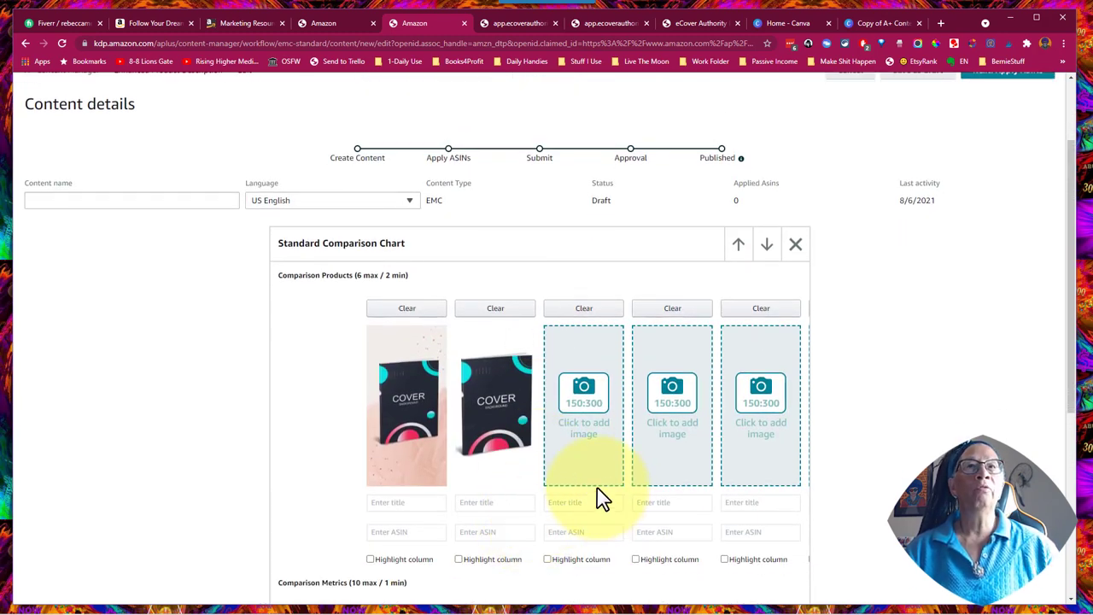
mouse_move(489, 477)
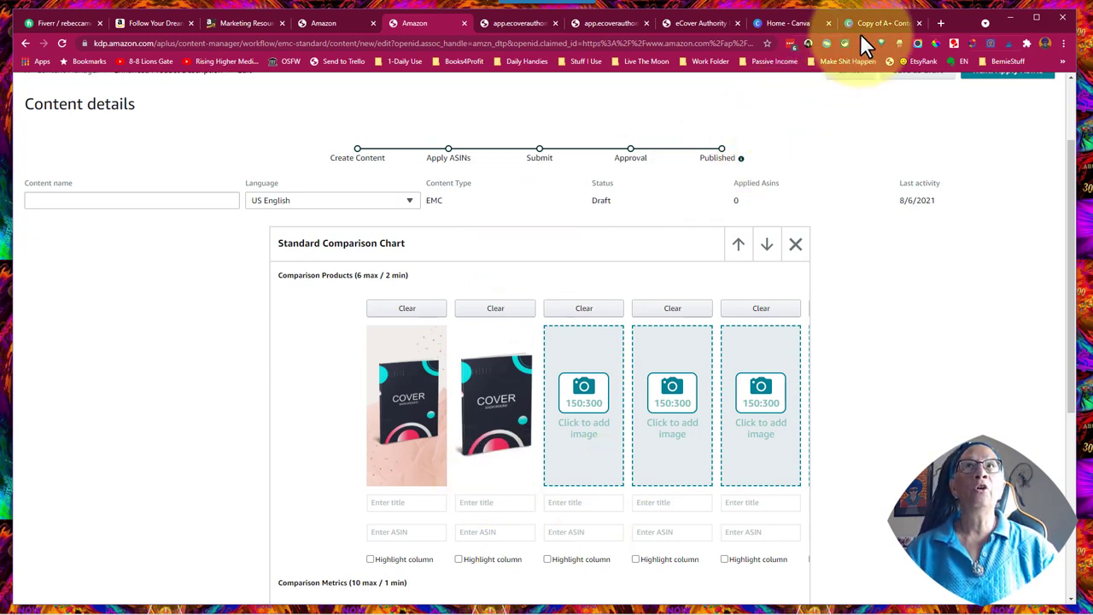
left_click(161, 23)
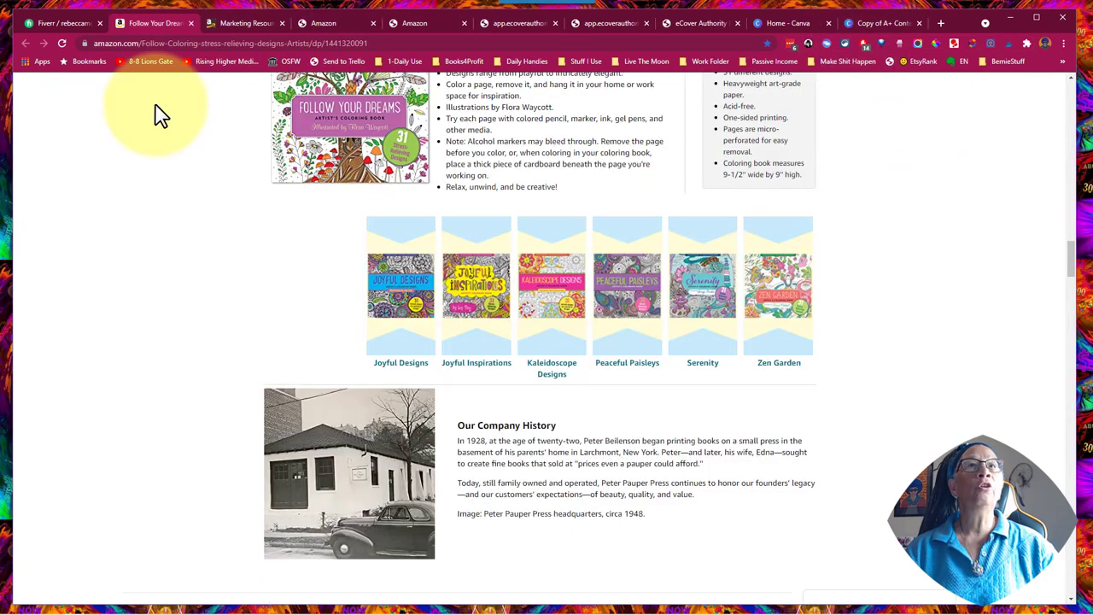
scroll(510, 348, "up", 2)
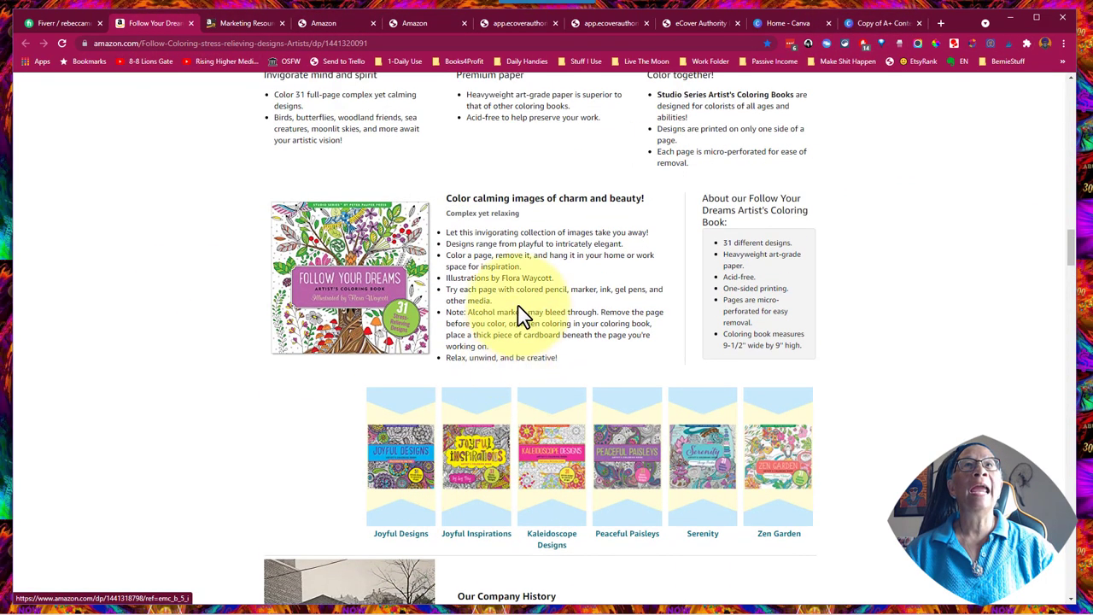
left_click(402, 22)
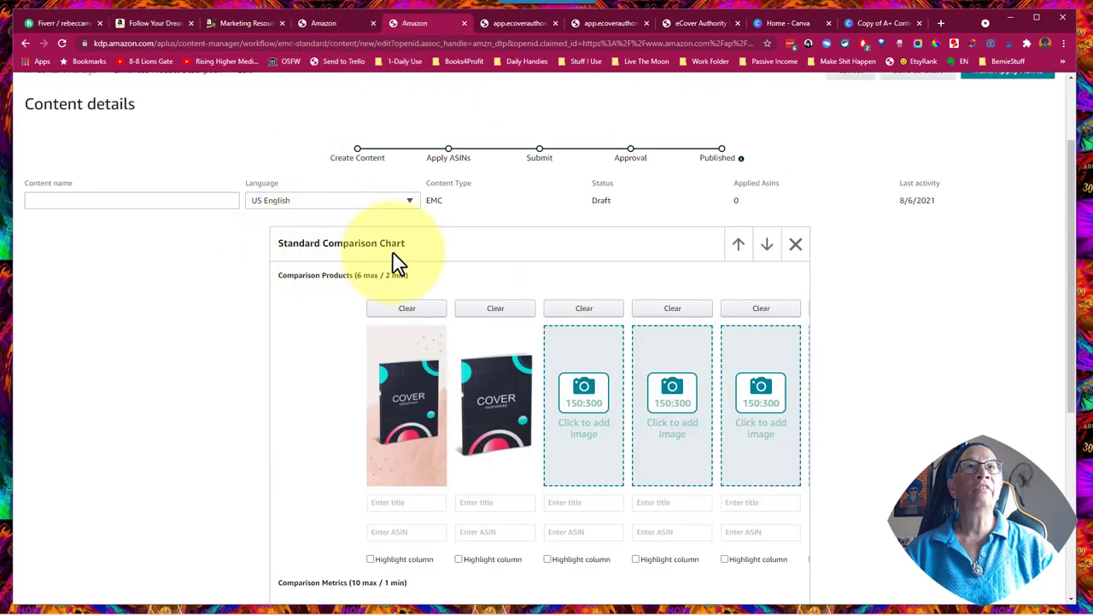
scroll(405, 261, "down", 3)
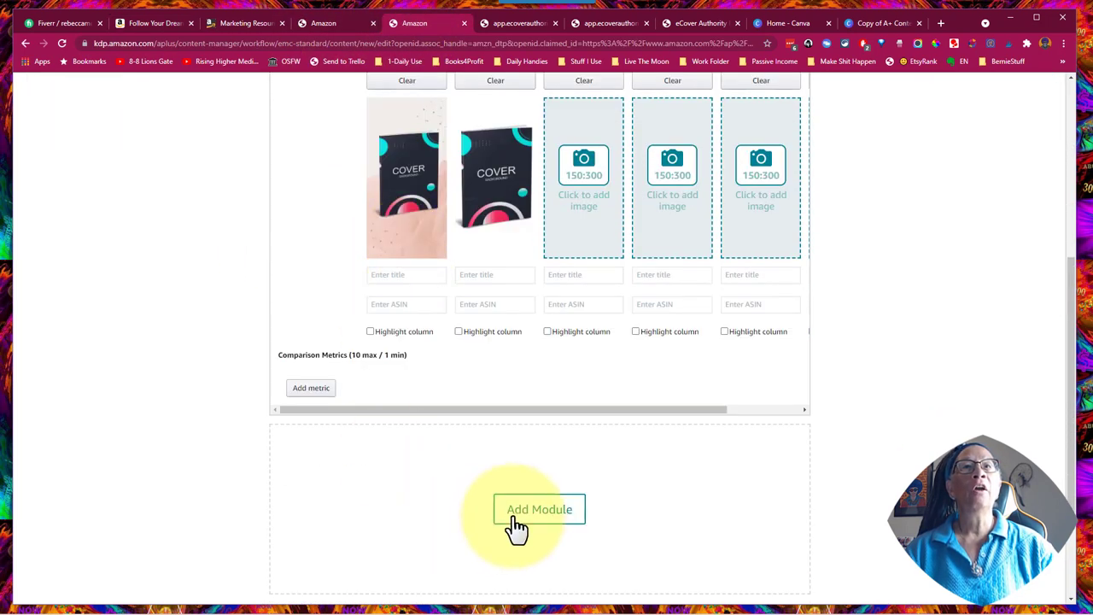
left_click(516, 528)
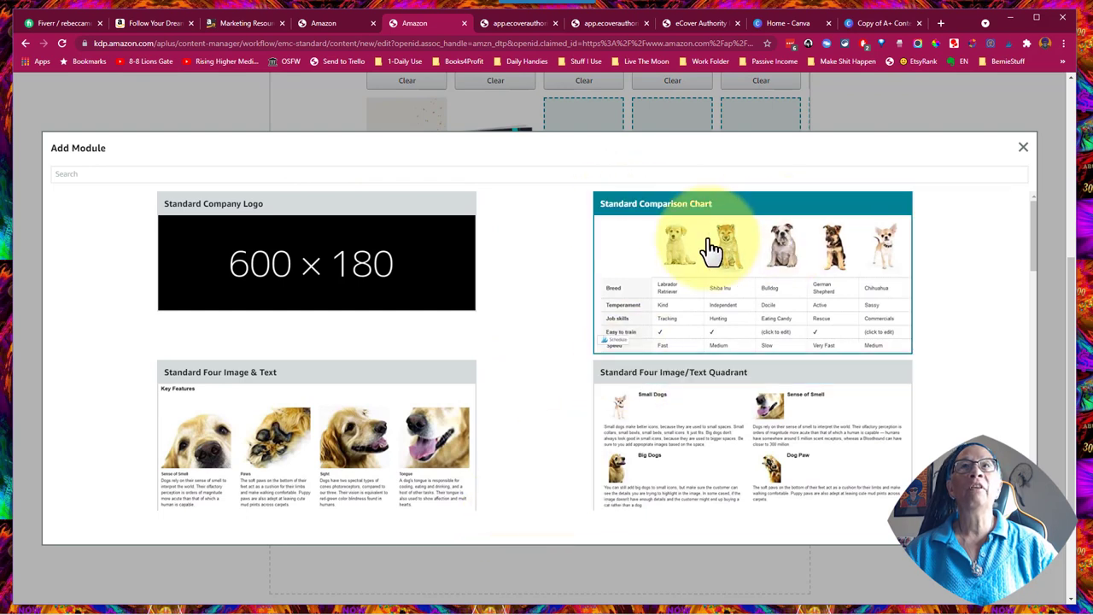
left_click(1022, 148)
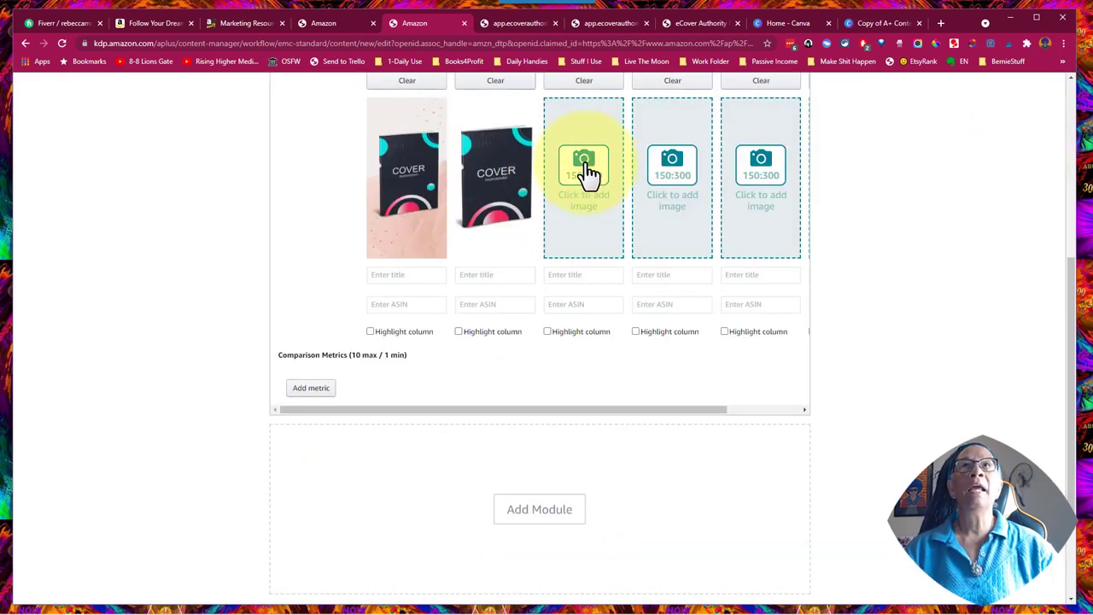
Return to the Canva 'Copy of A+ Content 150x300' design and scroll between pages 2 and 3
left_click(882, 23)
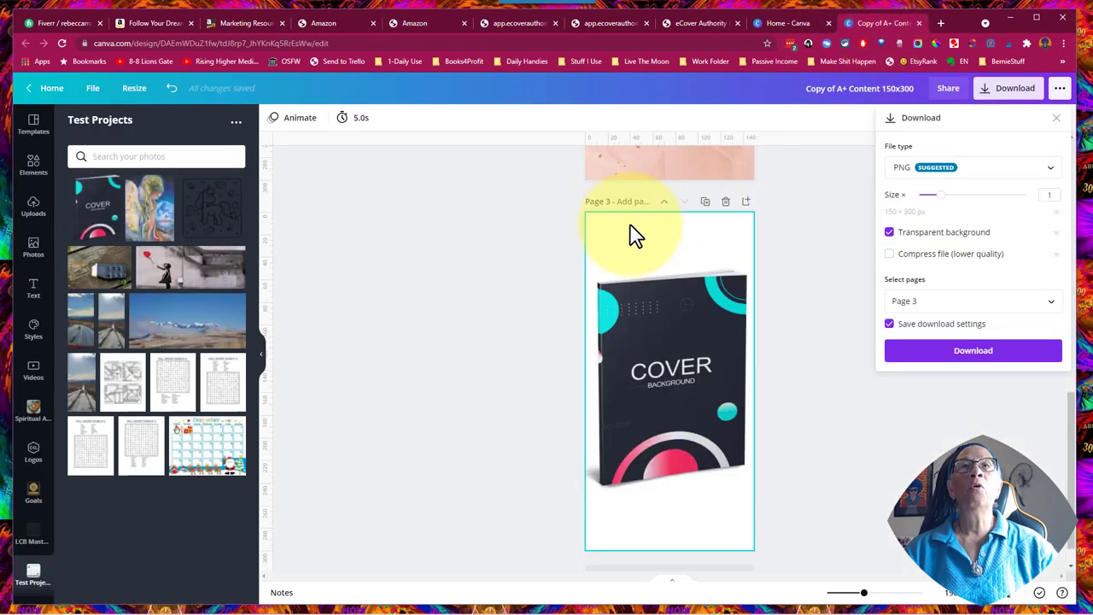
scroll(629, 225, "up", 3)
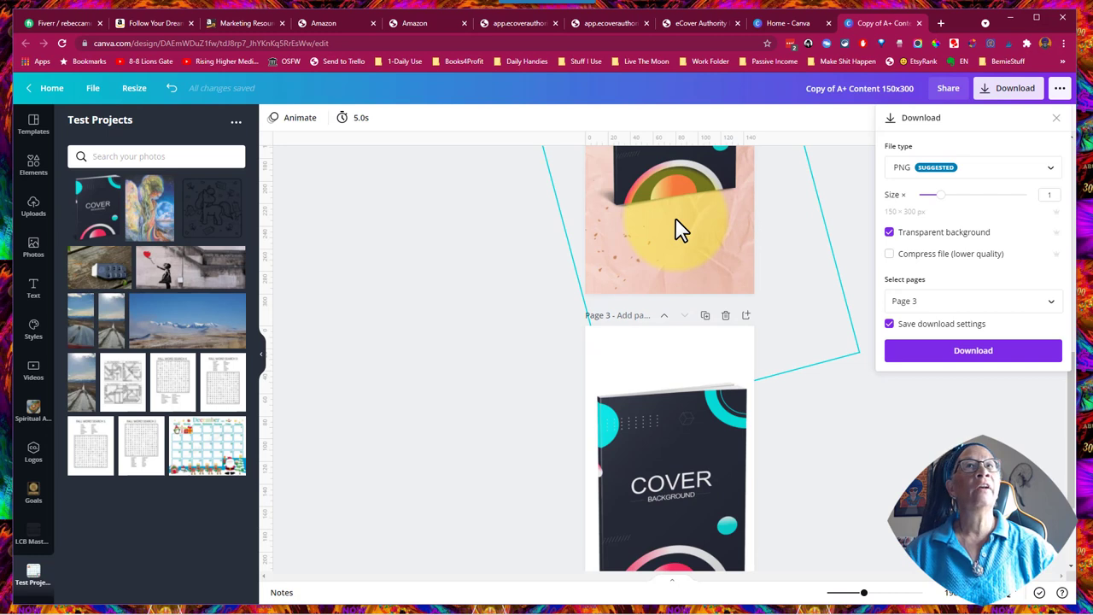
scroll(494, 304, "up", 5)
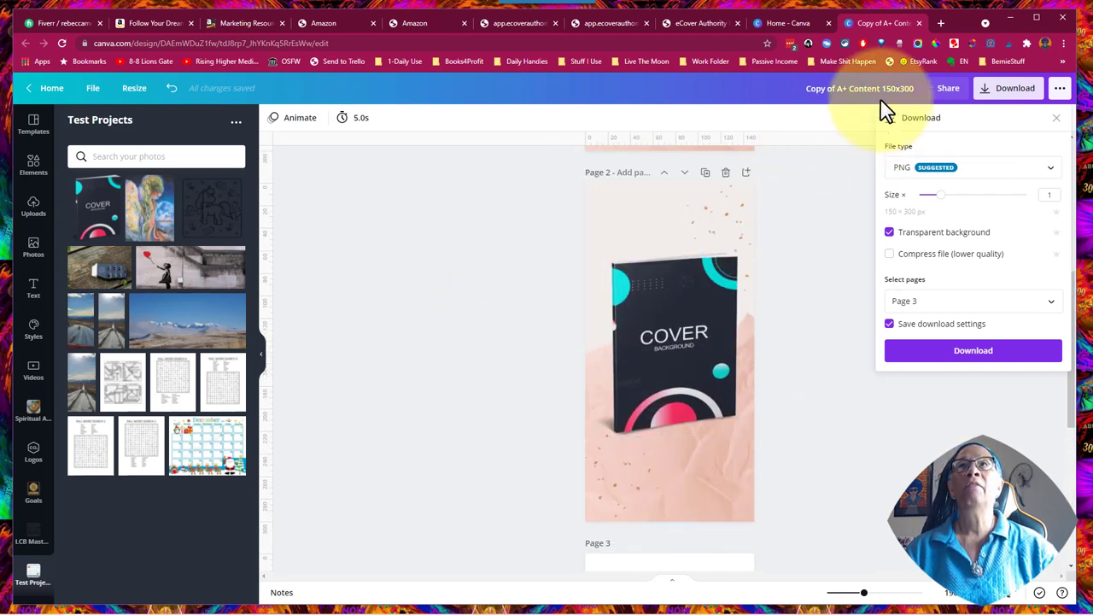
scroll(805, 209, "down", 5)
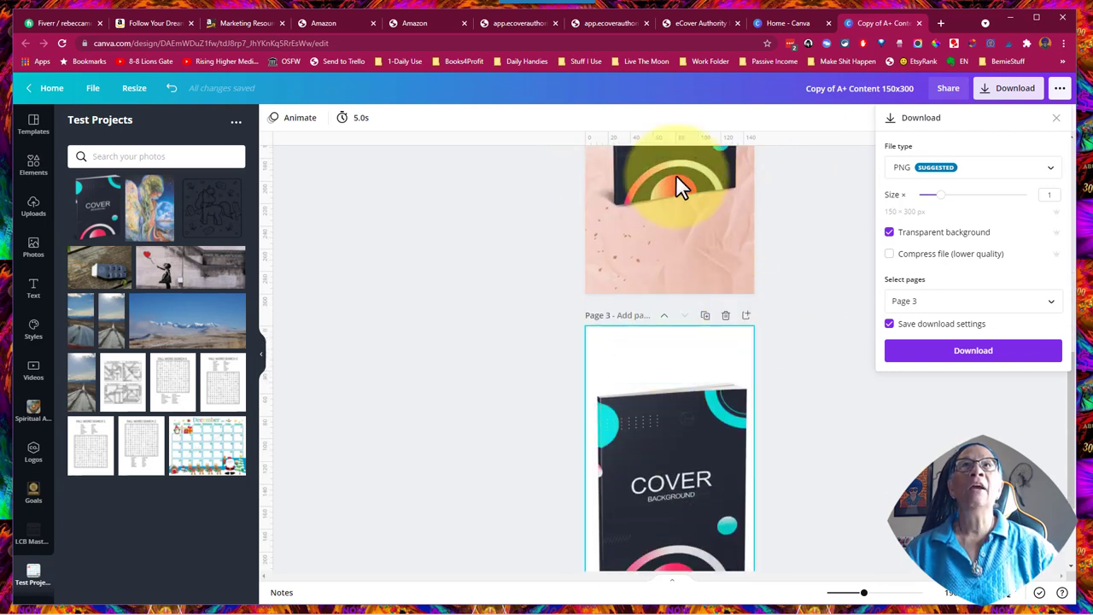
Switch to the eCover Authority 3D cover, set to transparent background at 795 × 1003
left_click(512, 23)
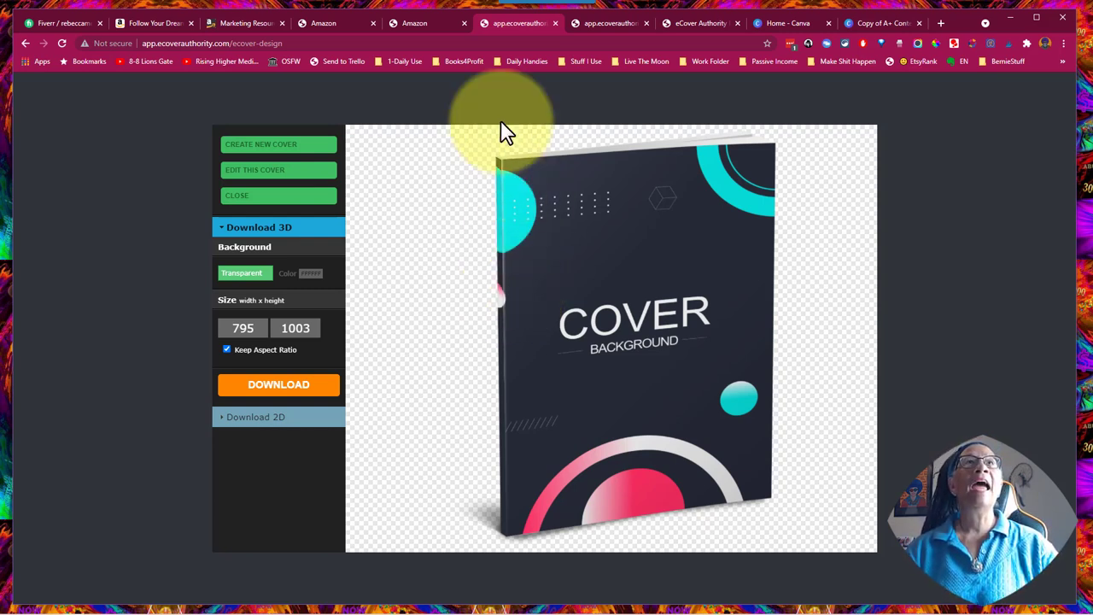
Return to the Follow Your Dreams Amazon page and browse its 31-design From the Publisher banner
left_click(142, 22)
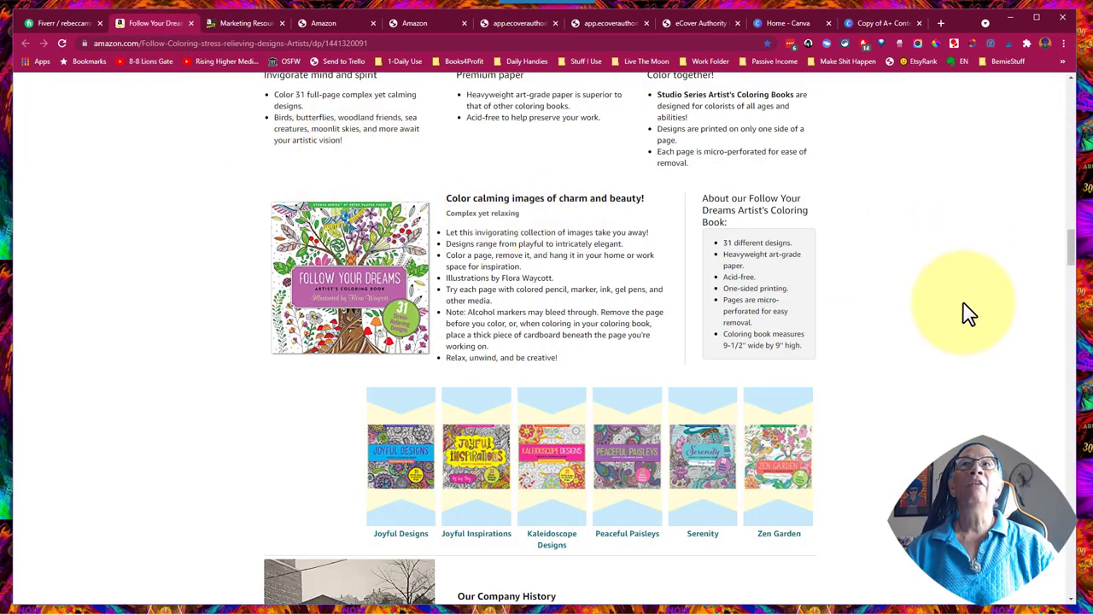
scroll(1073, 270, "up", 3)
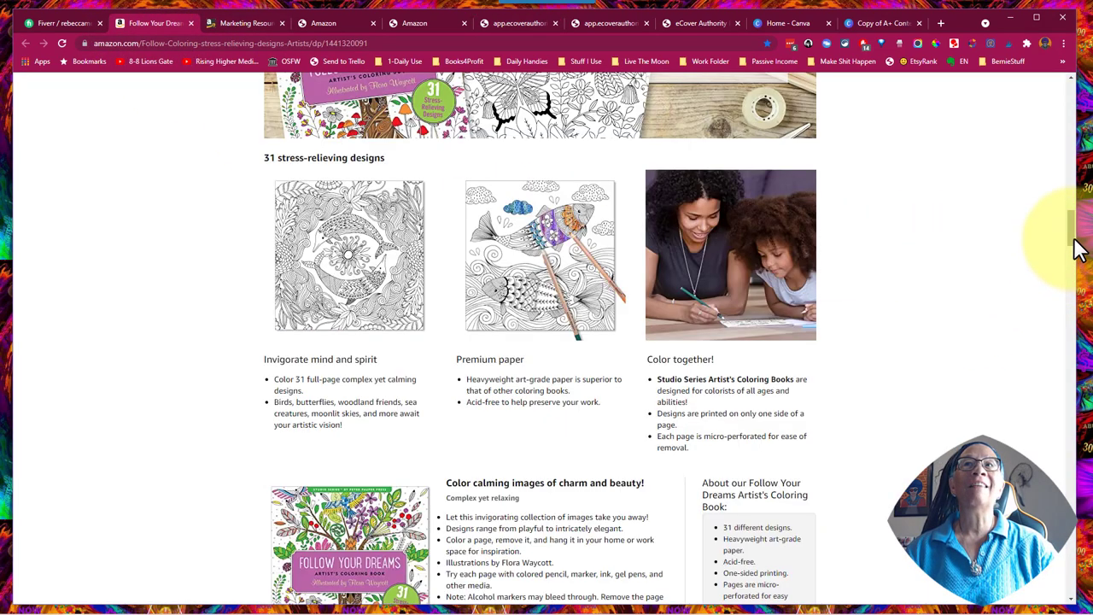
scroll(1073, 250, "up", 5)
scroll(1073, 250, "down", 5)
mouse_move(1073, 249)
left_mouse_down()
mouse_move(1068, 280)
mouse_move(1073, 249)
left_mouse_up()
scroll(1073, 249, "up", 1)
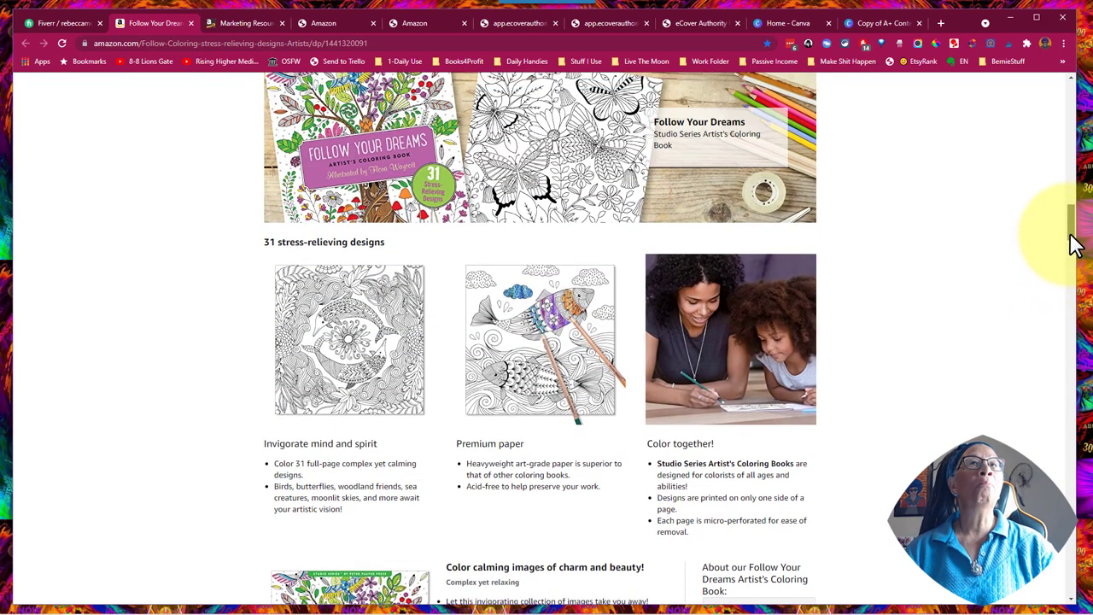
mouse_move(1074, 244)
left_mouse_down()
mouse_move(1067, 281)
mouse_move(1067, 249)
left_mouse_up()
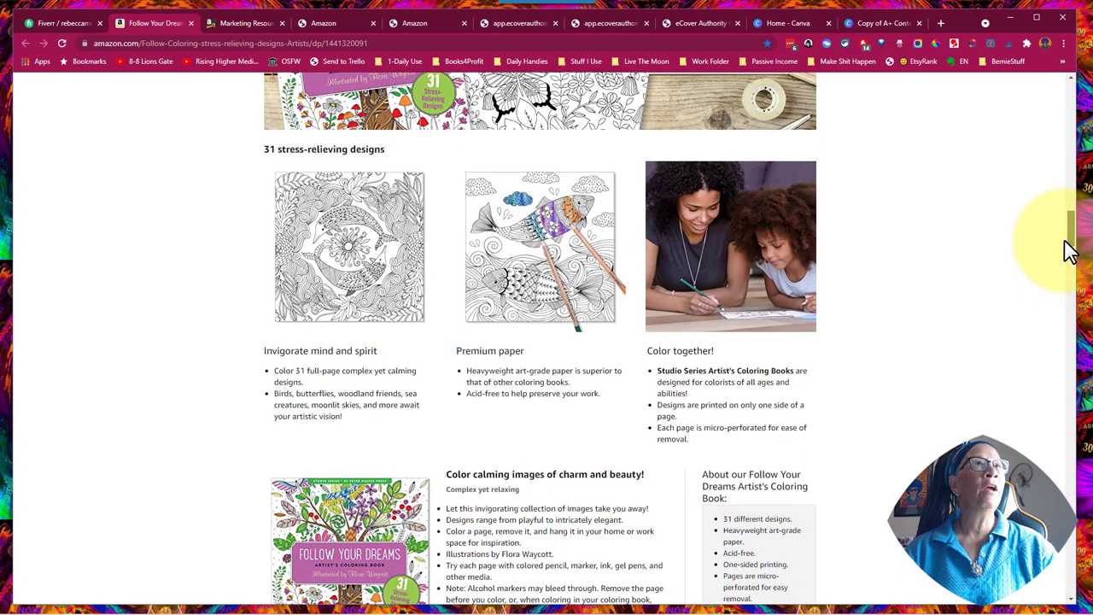
left_click_drag(1070, 250, 1073, 241)
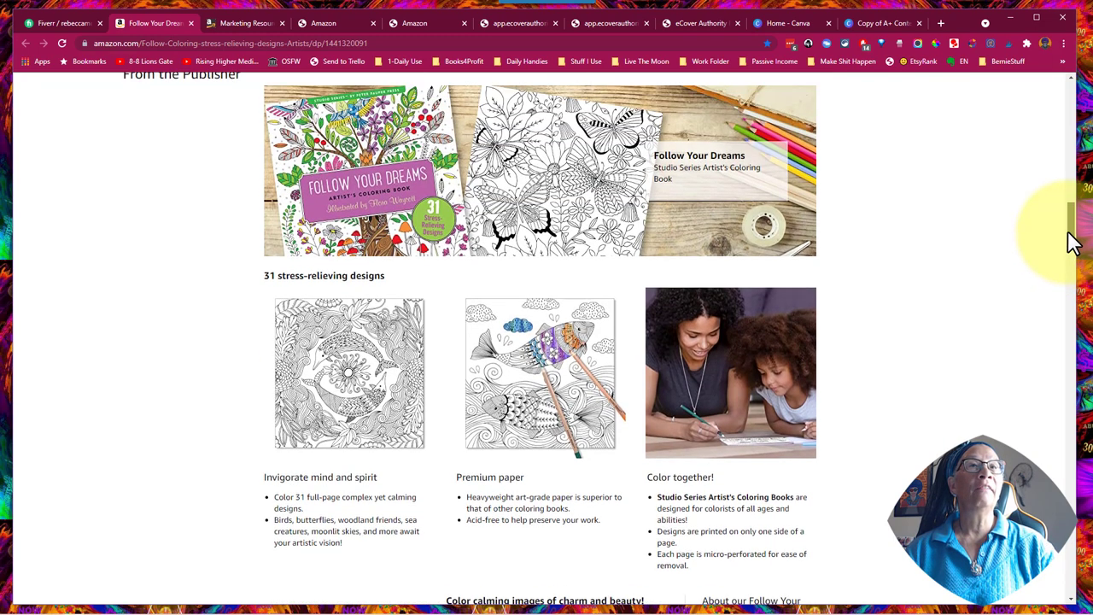